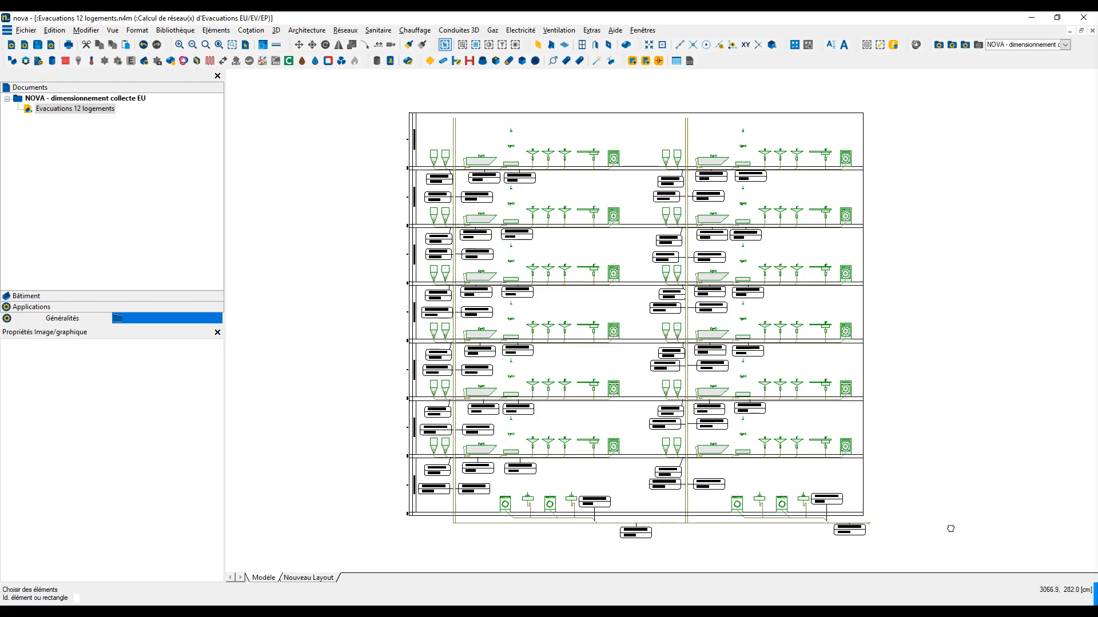
Step: Turn on the use and display of the point grid for the drawing
middle_click_drag(950, 529, 890, 417)
scroll(806, 422, "up", 4)
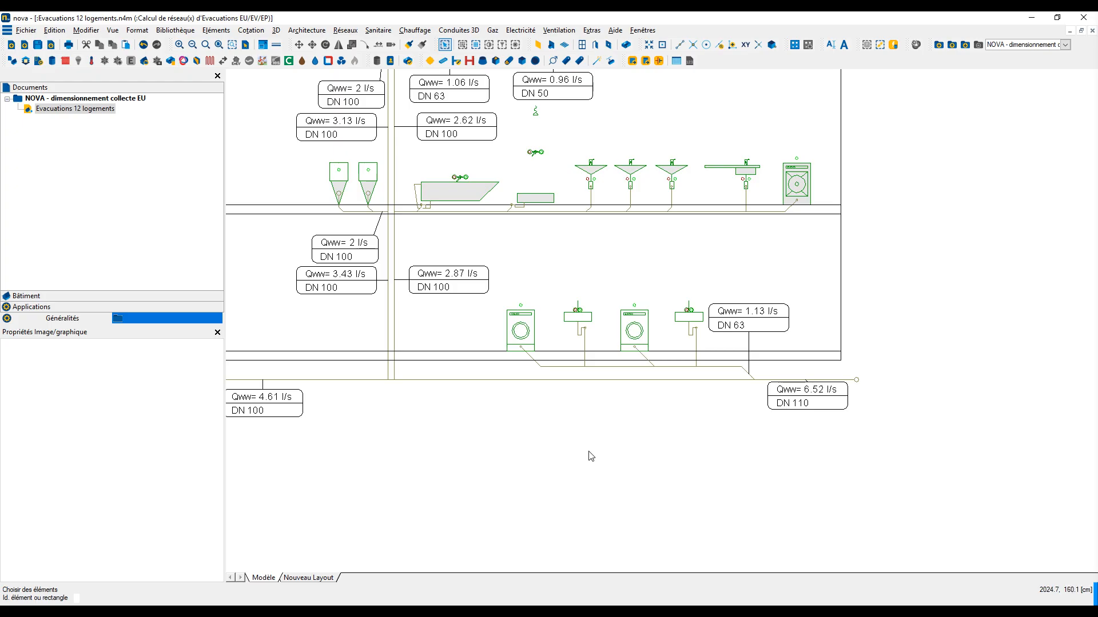
scroll(591, 456, "down", 6)
middle_click_drag(527, 473, 670, 502)
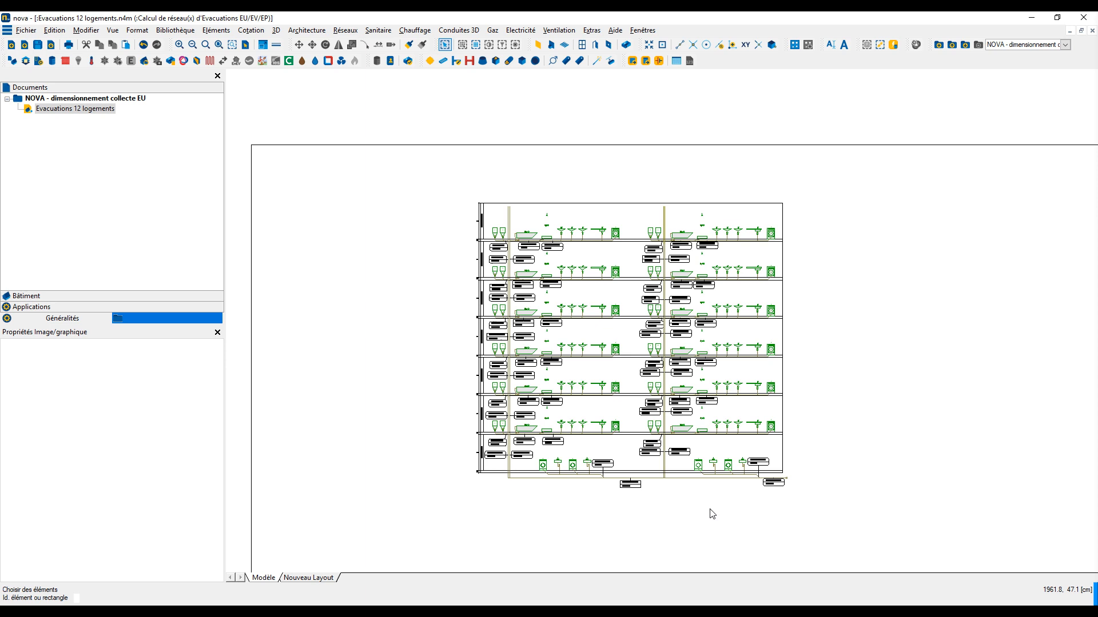
right_click(345, 300)
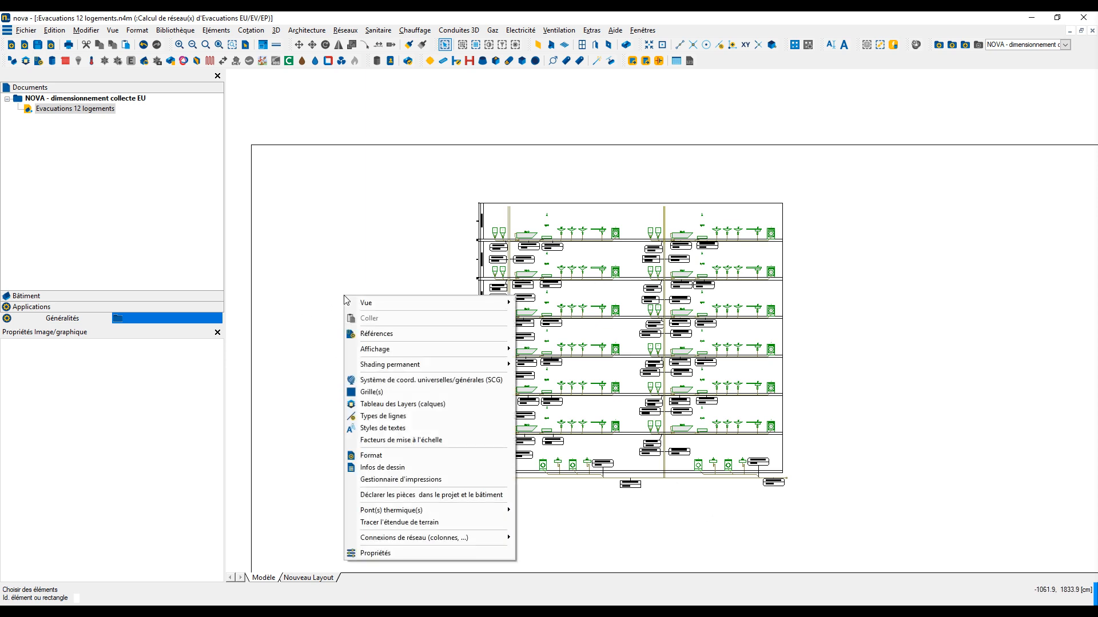
left_click(356, 393)
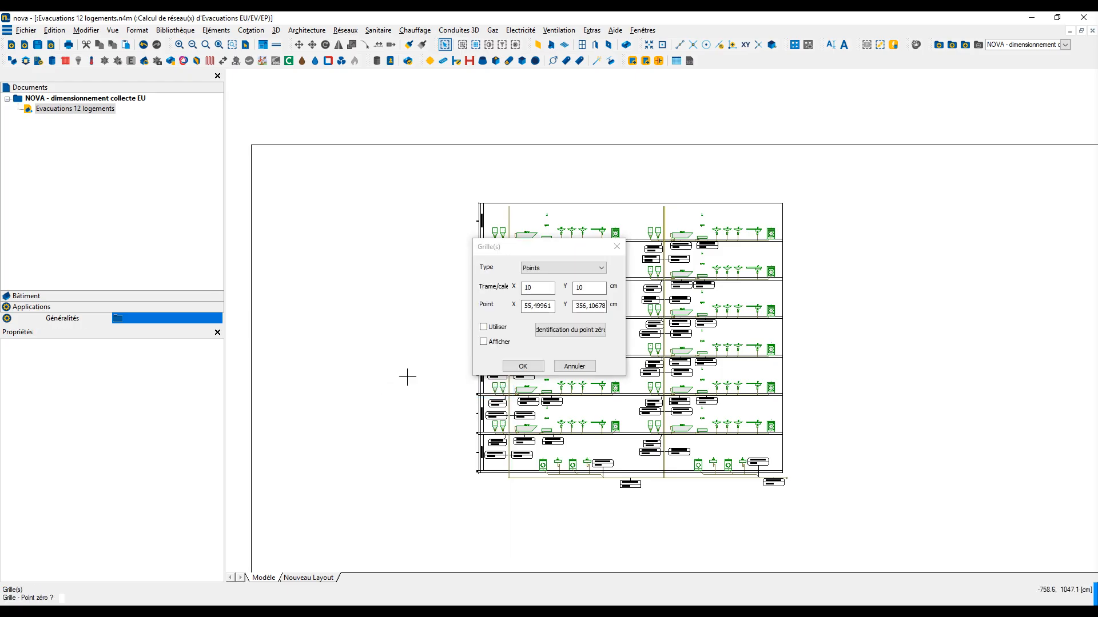
left_click(484, 328)
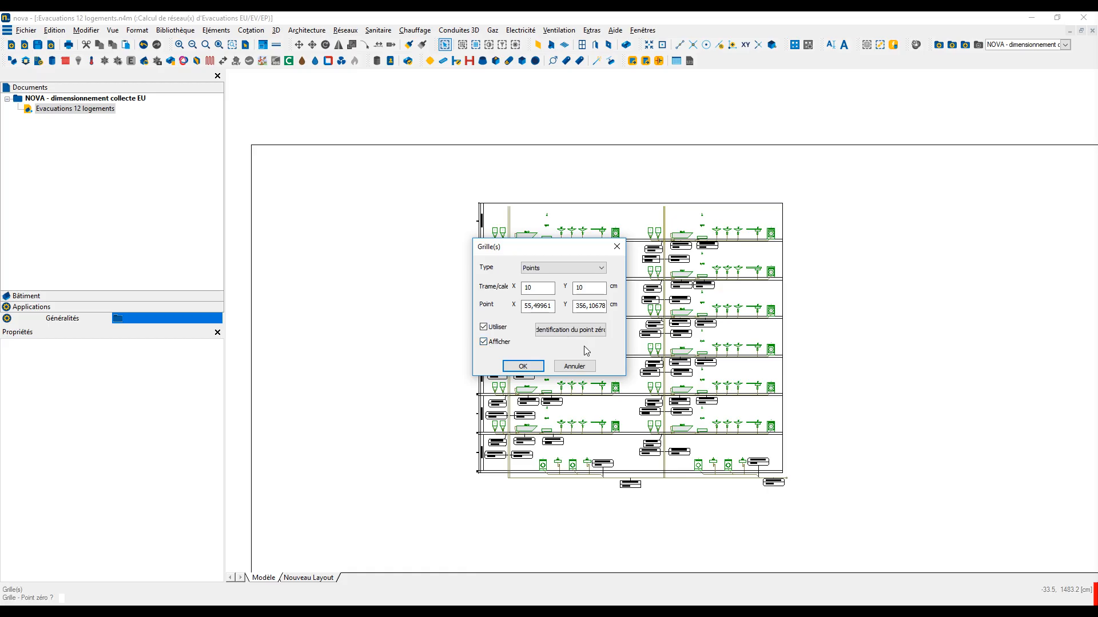
left_click(524, 368)
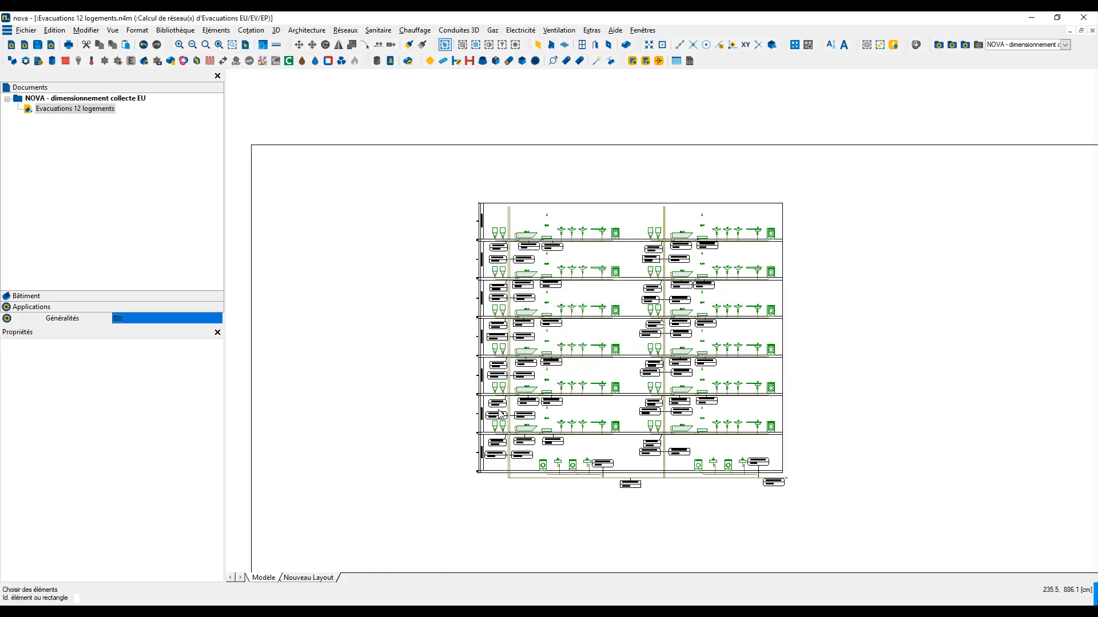
Step: Place six more schematic WCs like the existing one, in two rows of three on the grid beside the building's outer wall
scroll(483, 400, "up", 3)
scroll(483, 401, "up", 2)
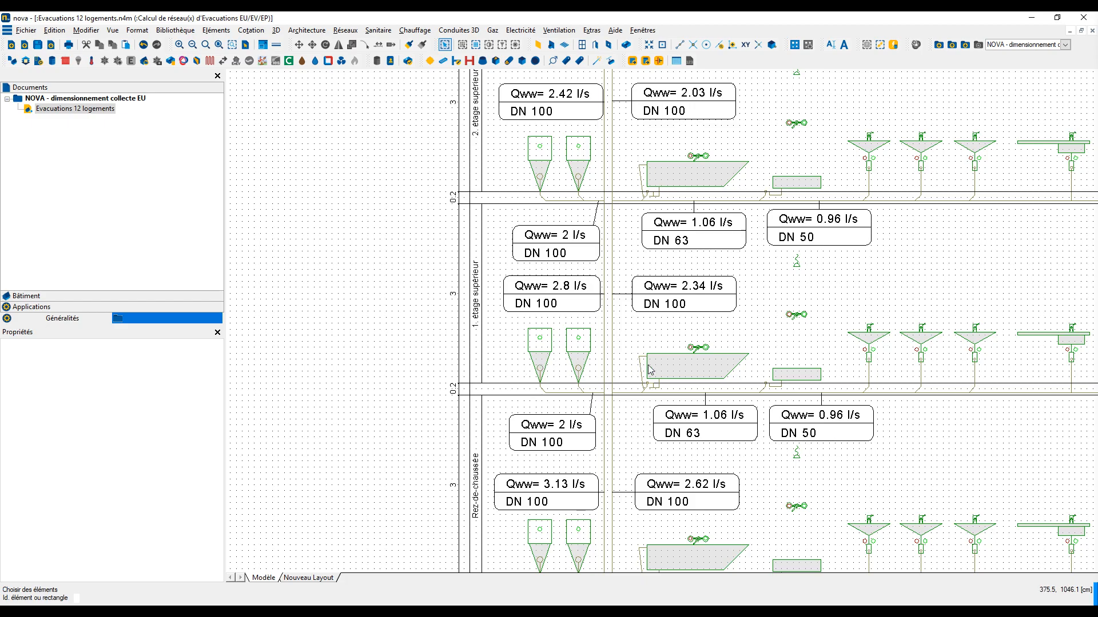
right_click(542, 355)
left_click(575, 377)
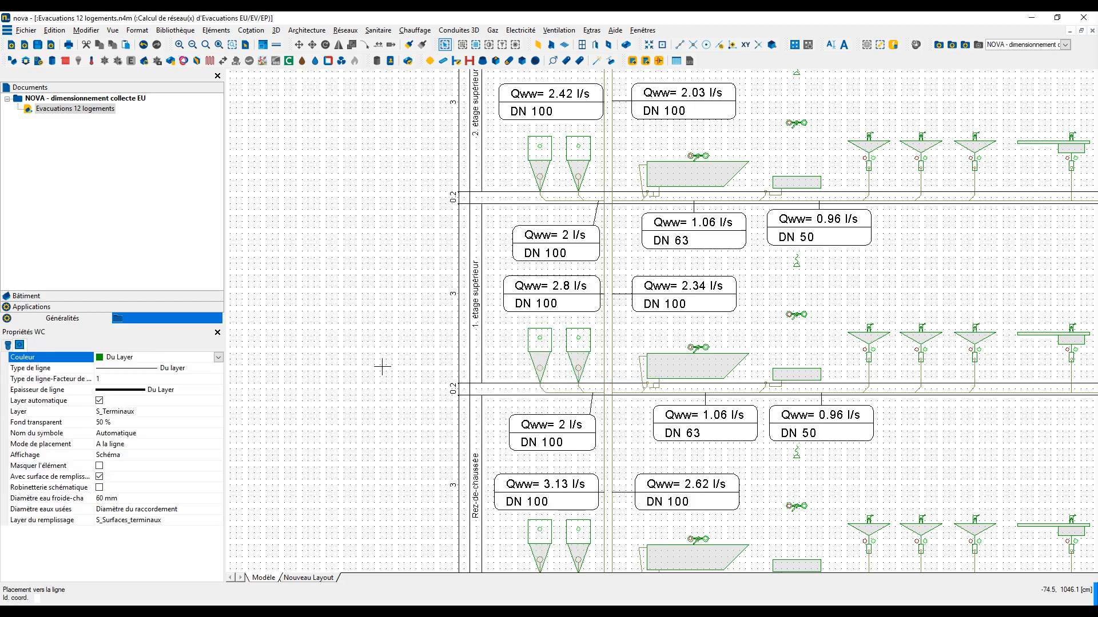
scroll(333, 378, "up", 1)
left_click(286, 374)
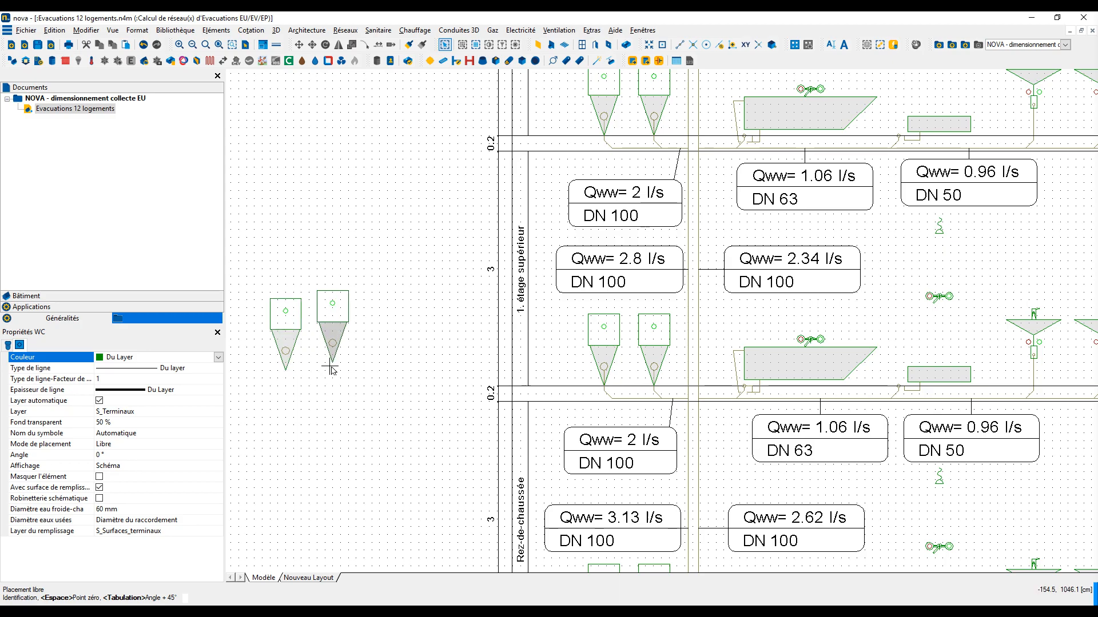
scroll(328, 371, "up", 1)
left_click(325, 374)
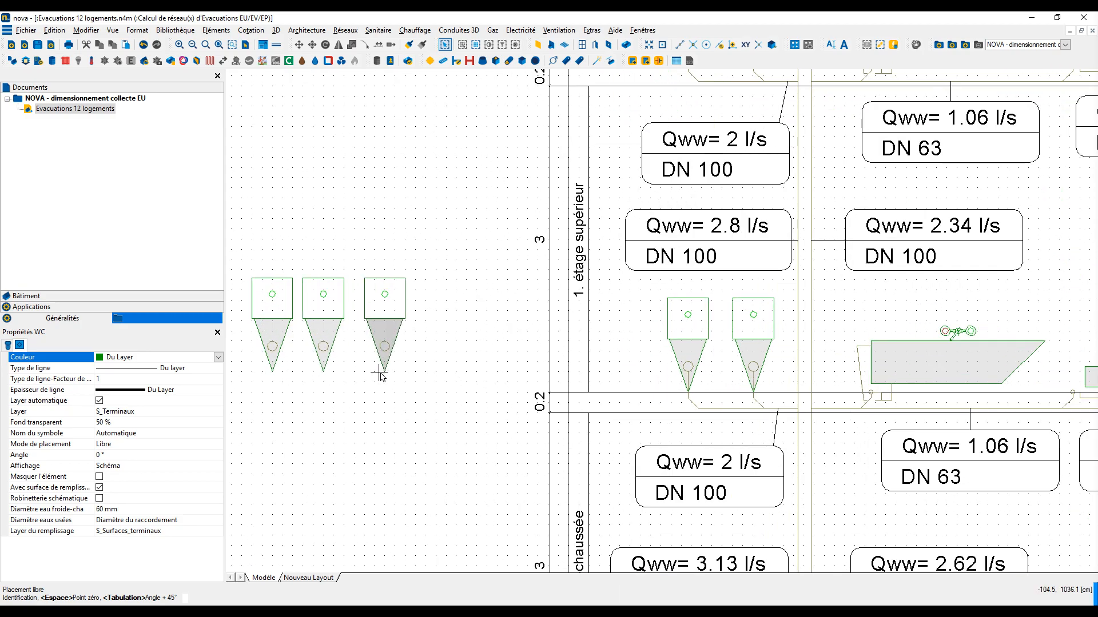
left_click(375, 374)
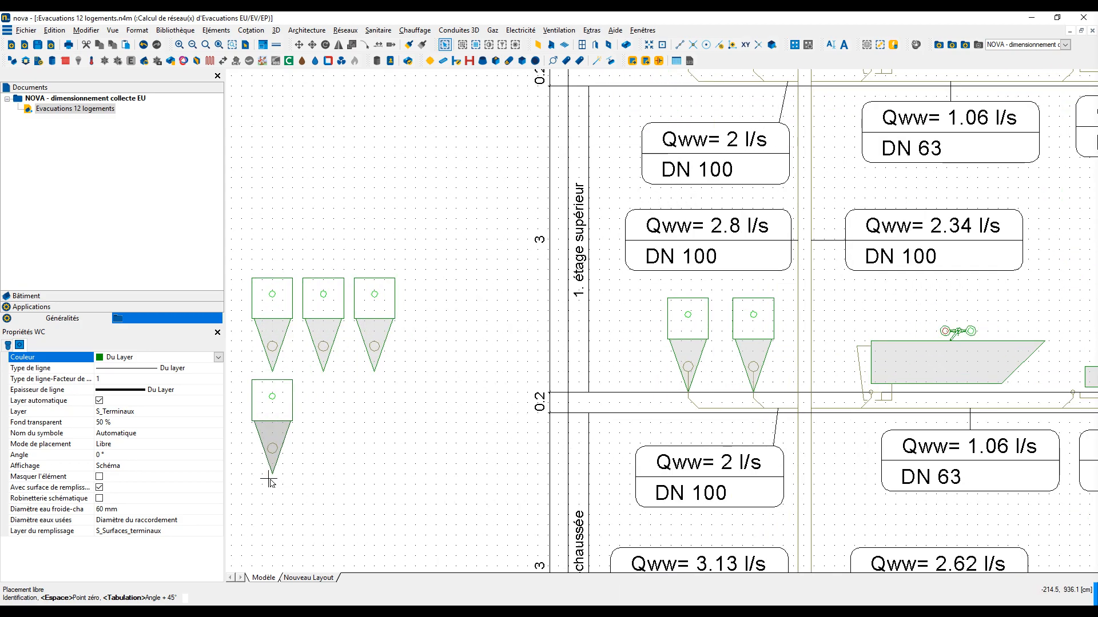
left_click(271, 482)
left_click(324, 479)
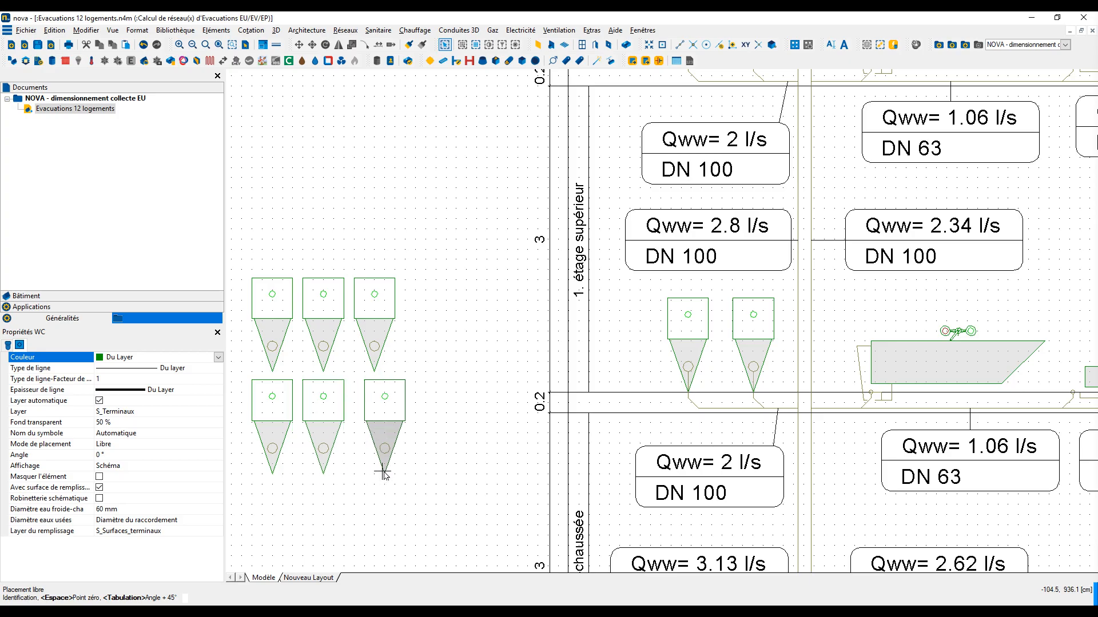
left_click(376, 479)
scroll(441, 401, "down", 3)
key("Escape")
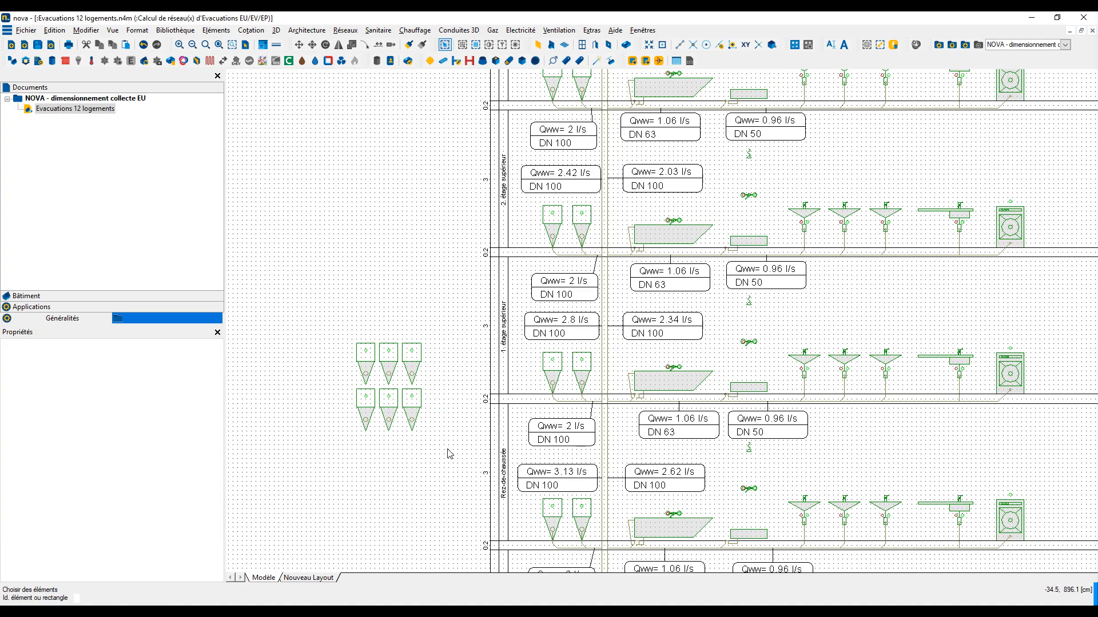
Step: Delete the six WCs placed outside the building
left_click_drag(450, 455, 338, 307)
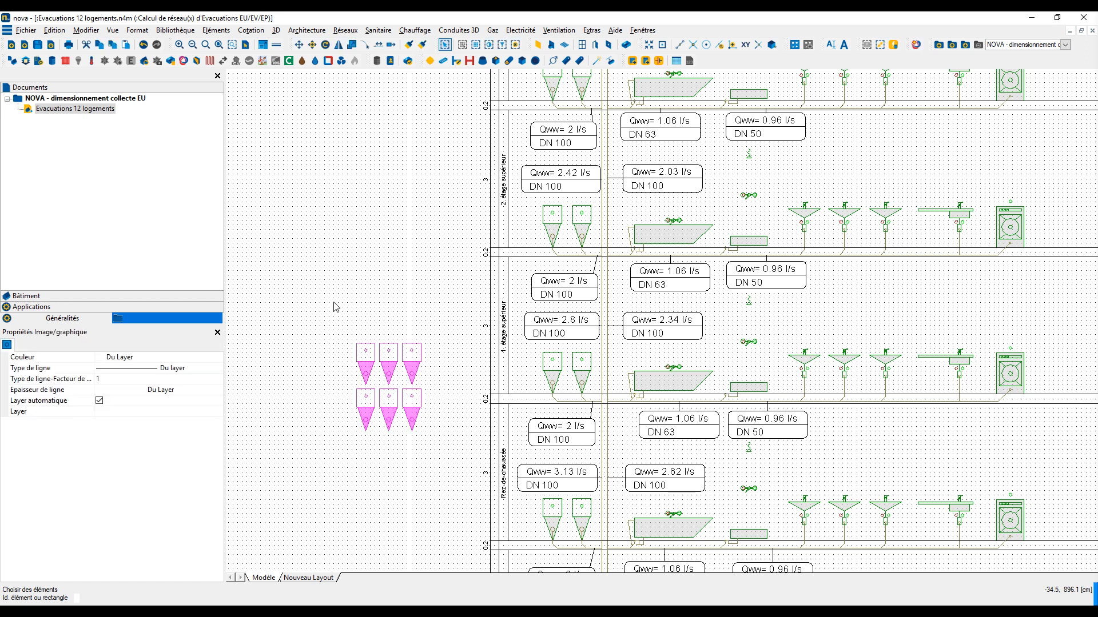
key("Delete")
Step: Turn off the display of the grid
right_click(364, 305)
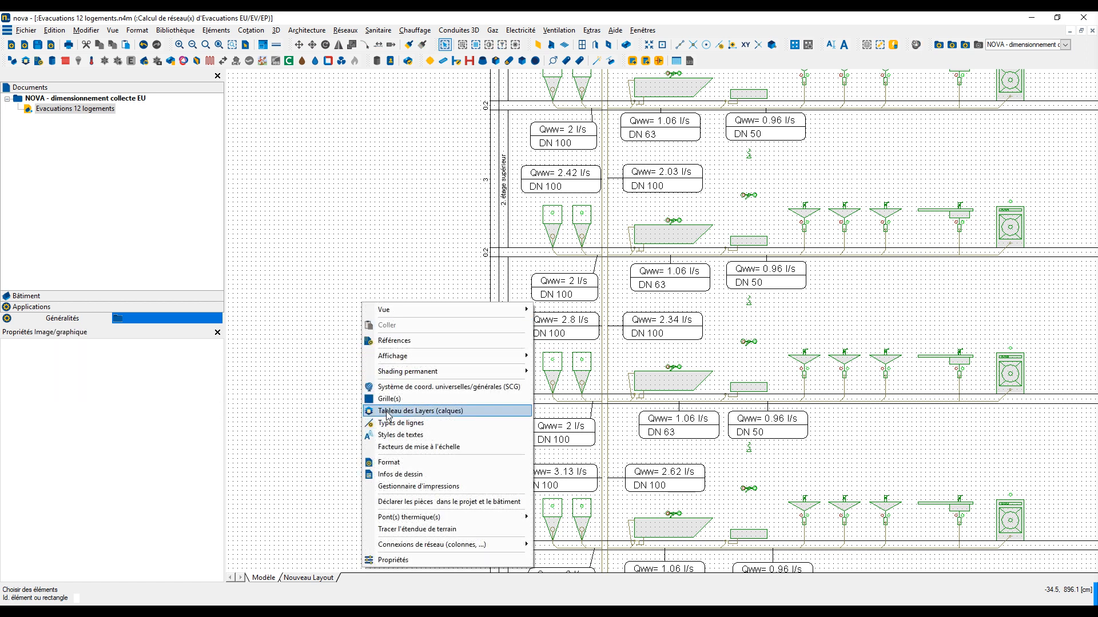
left_click(394, 398)
left_click(484, 342)
left_click(521, 367)
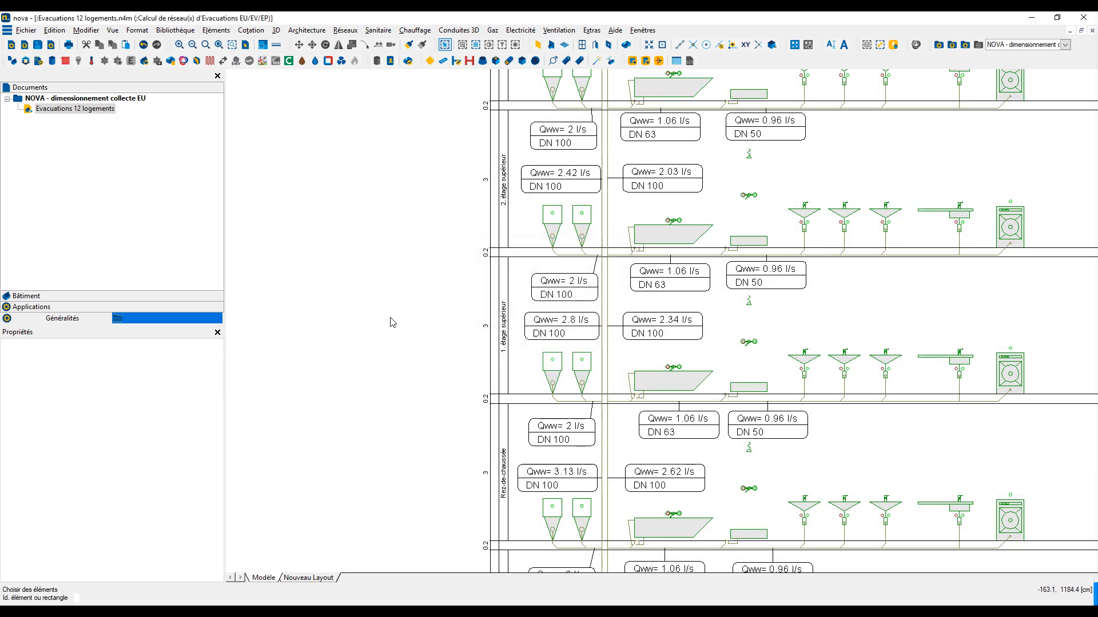
Step: Start inserting a washbasin (Lavabo) from the sanitary appliances in free placement mode, outside the building
scroll(392, 319, "down", 3)
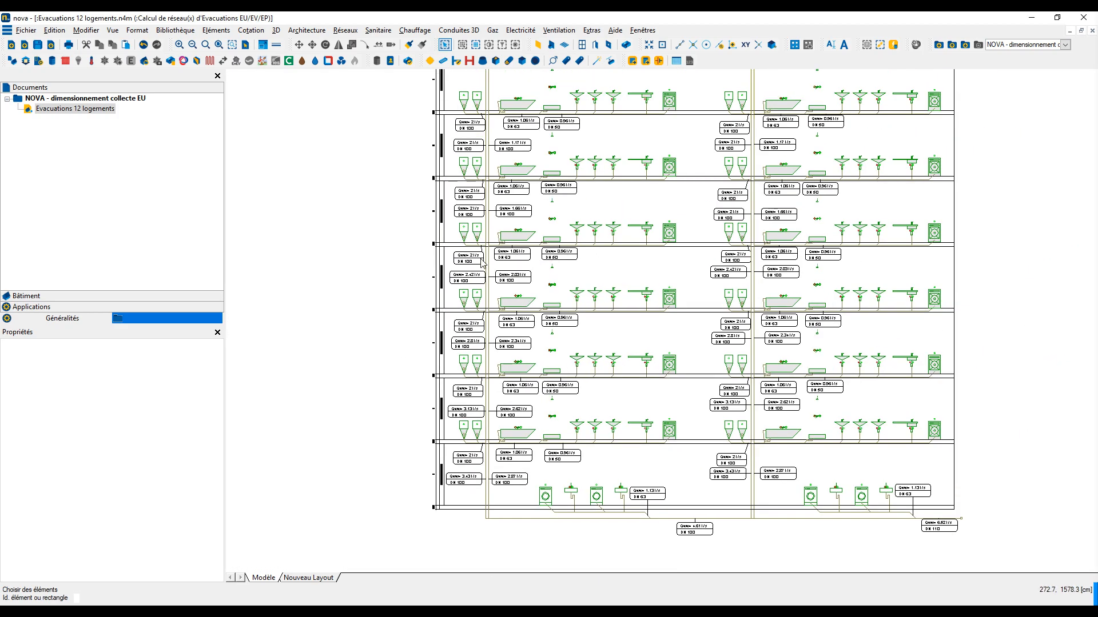
scroll(503, 288, "down", 1)
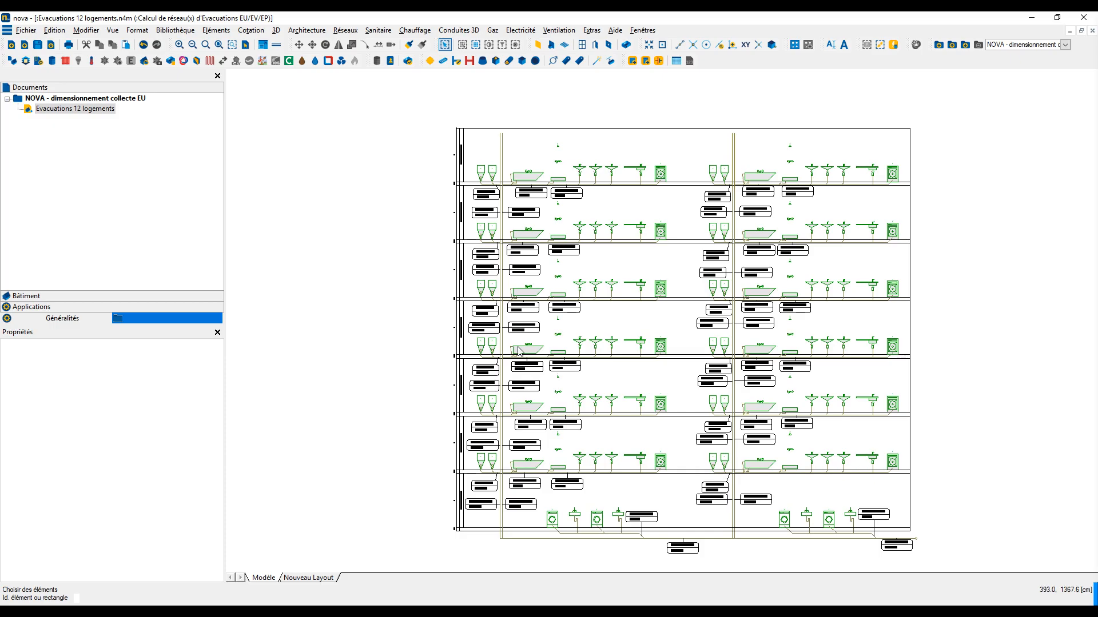
left_click(379, 31)
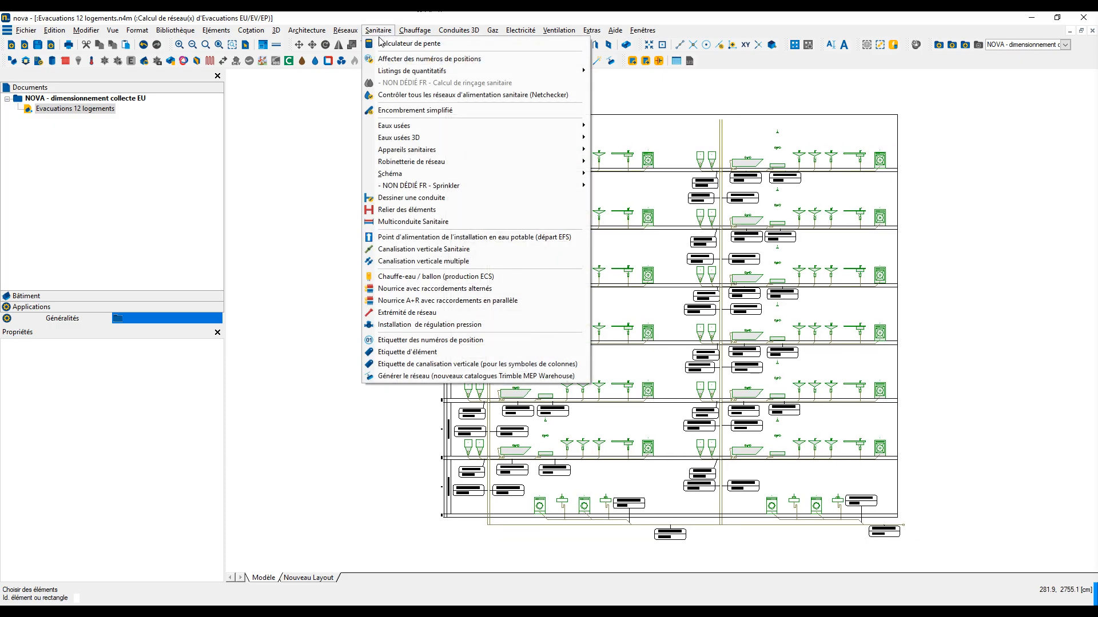
mouse_move(394, 150)
left_click(616, 154)
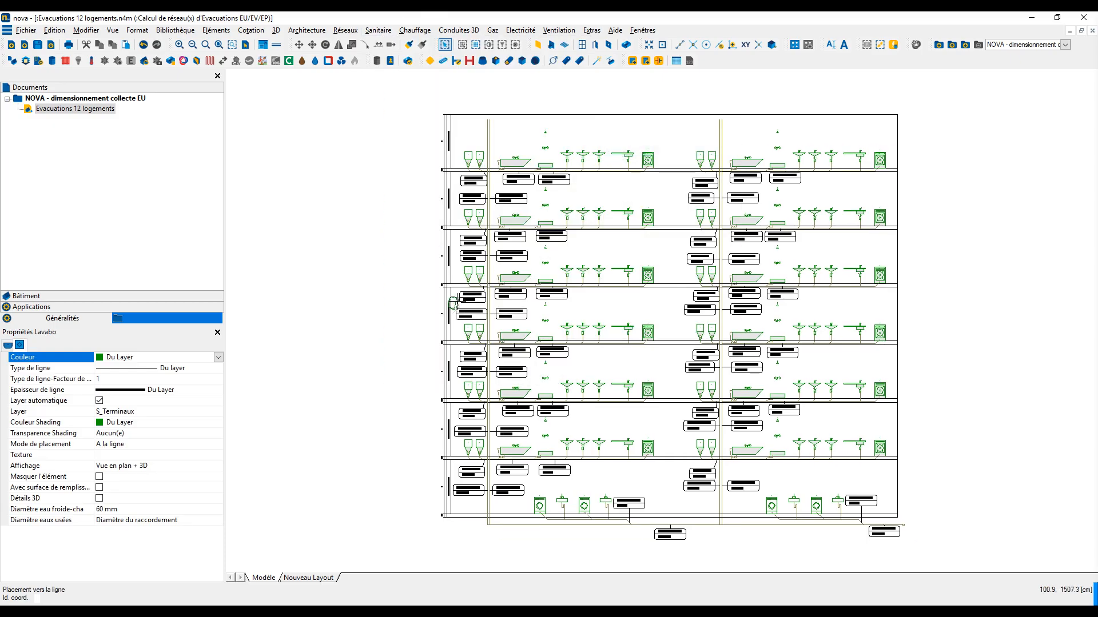
left_click(376, 417)
middle_click_drag(393, 391, 407, 378)
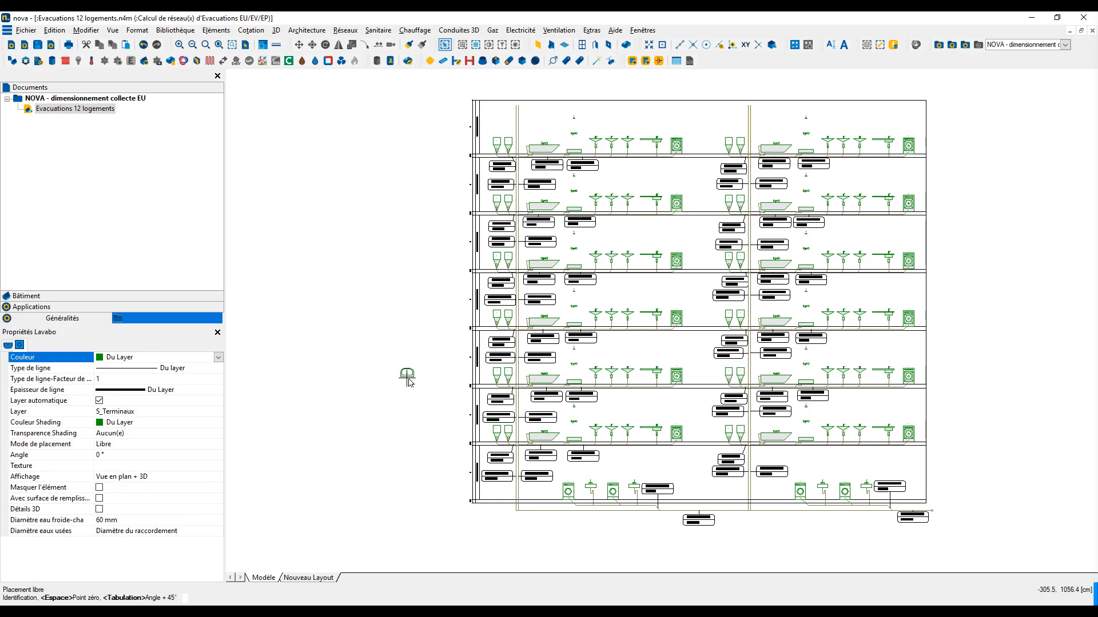
scroll(407, 377, "up", 2)
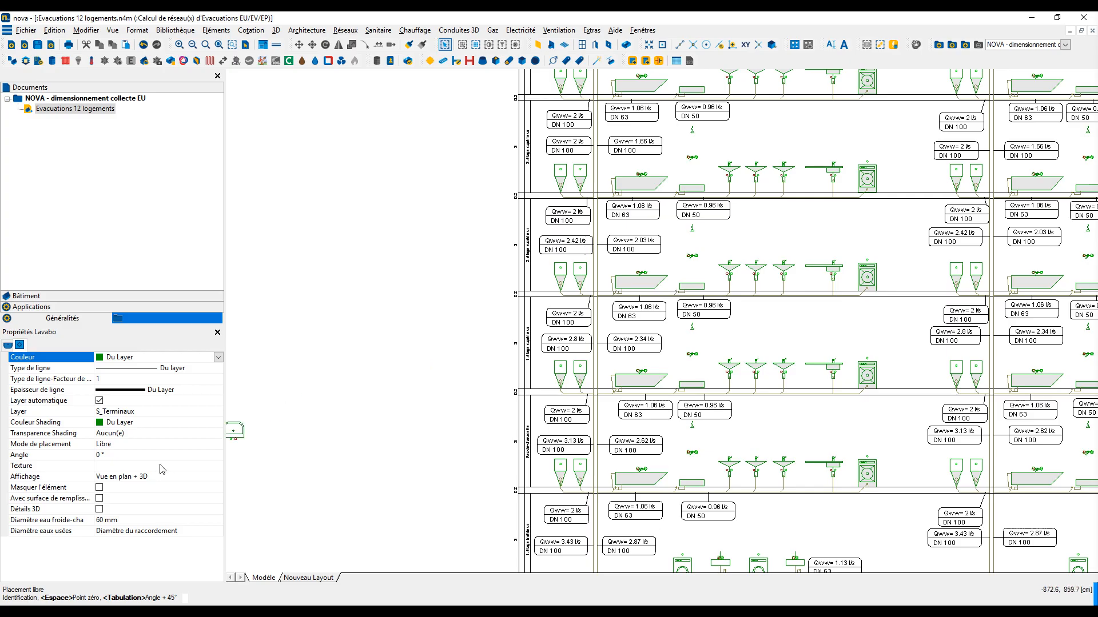
Step: Change the washbasin's display mode to Schéma
left_click(219, 478)
left_click(219, 477)
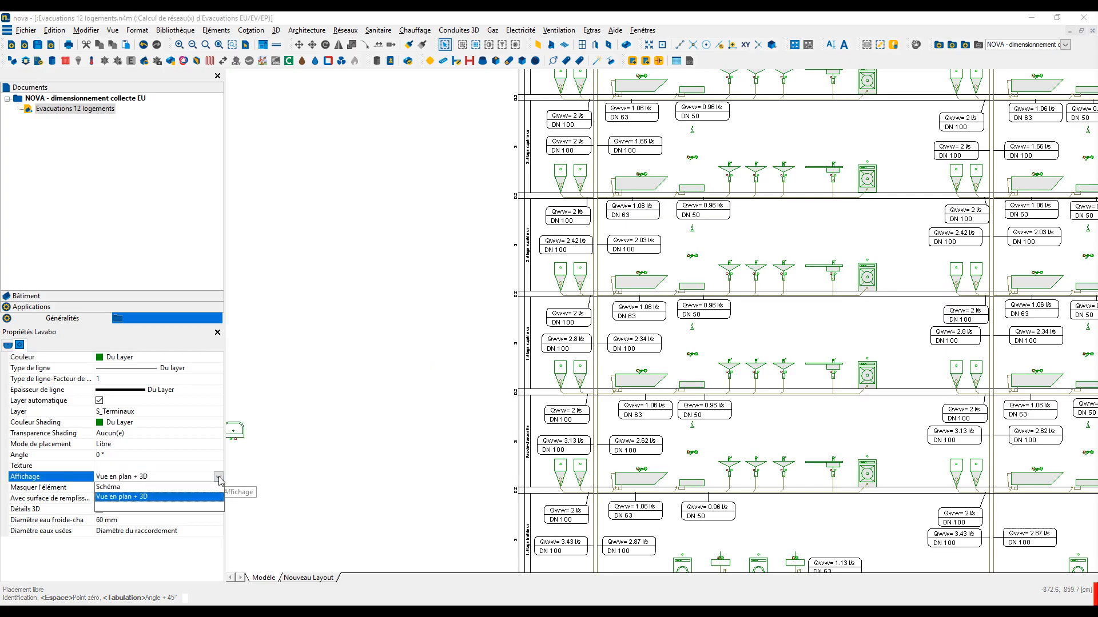
left_click(112, 488)
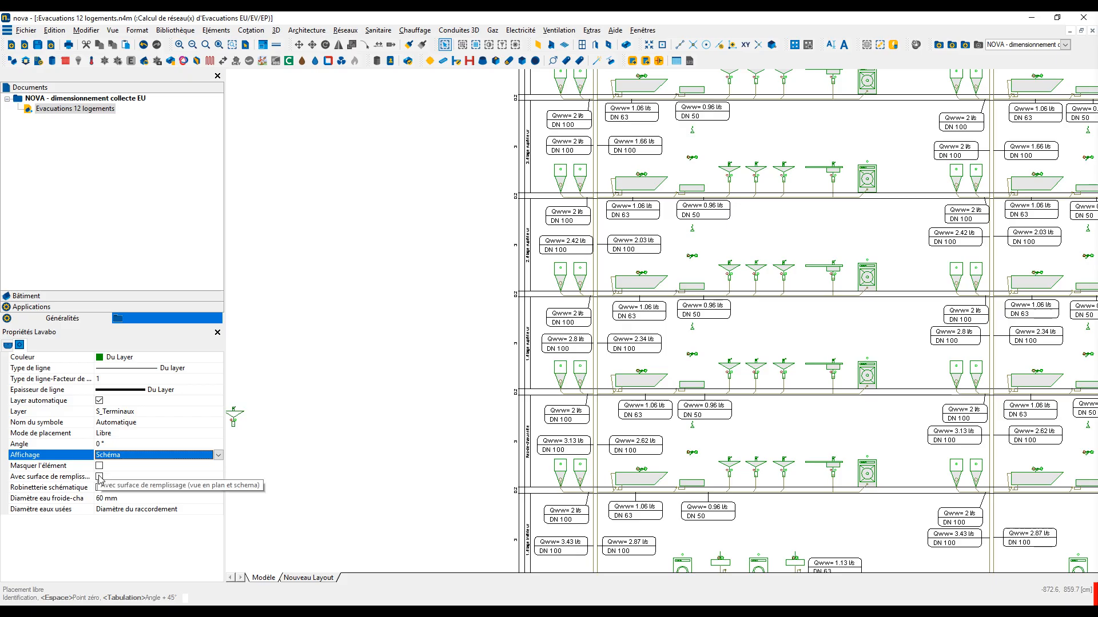
Step: Give the washbasin symbol a filling surface with a 50 % transparent background, and leave the insertion without placing it
left_click(100, 477)
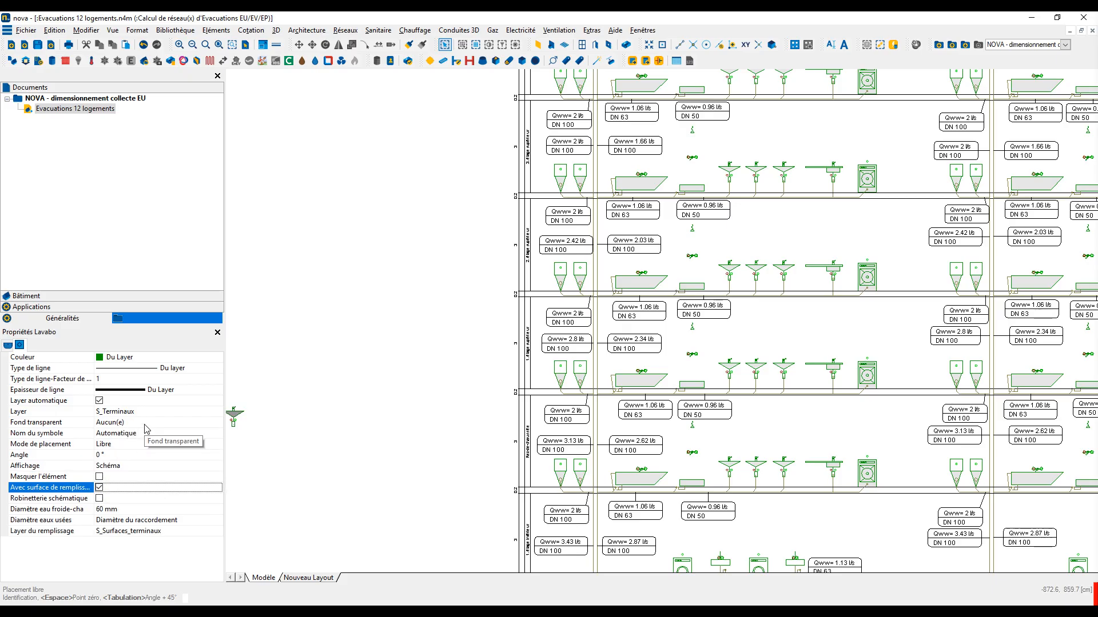
left_click(85, 423)
type("50")
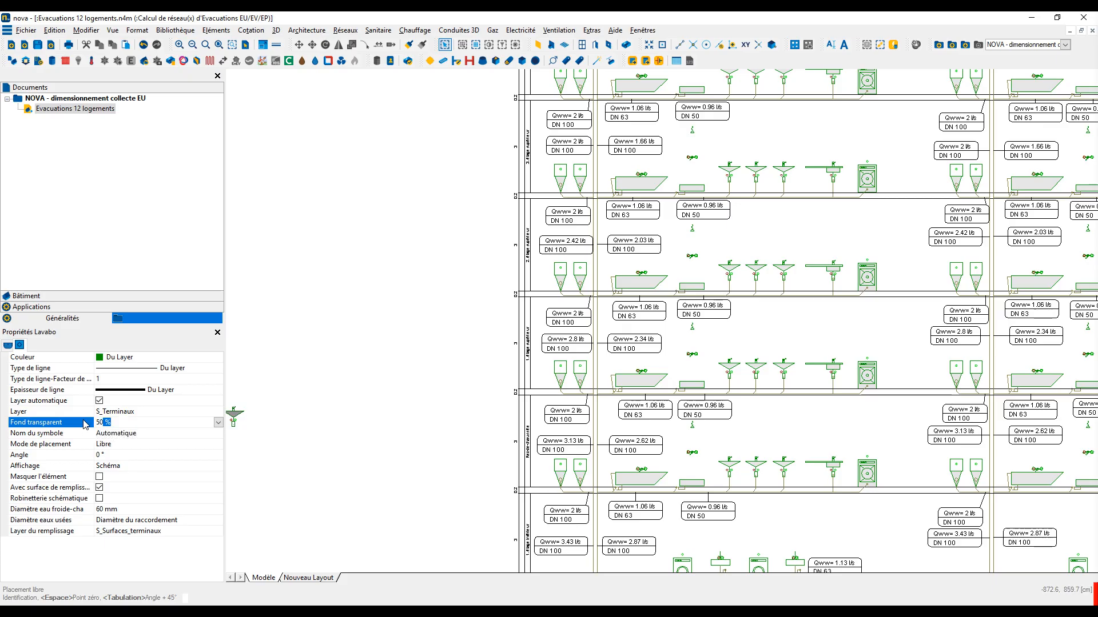
key("Return")
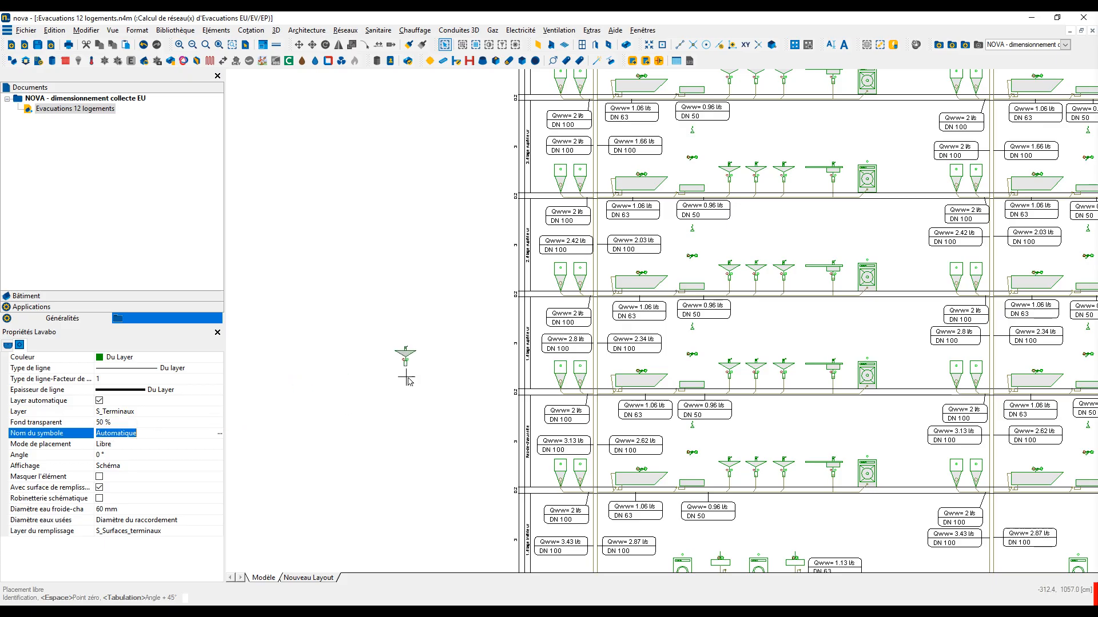
middle_click_drag(449, 392, 375, 382)
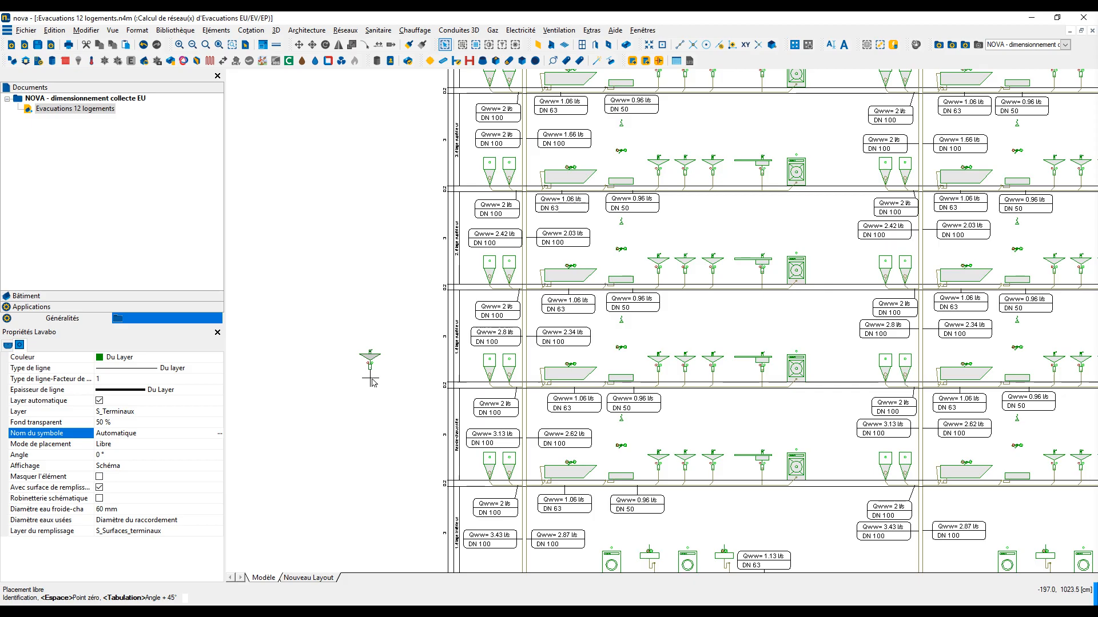
scroll(343, 378, "down", 3)
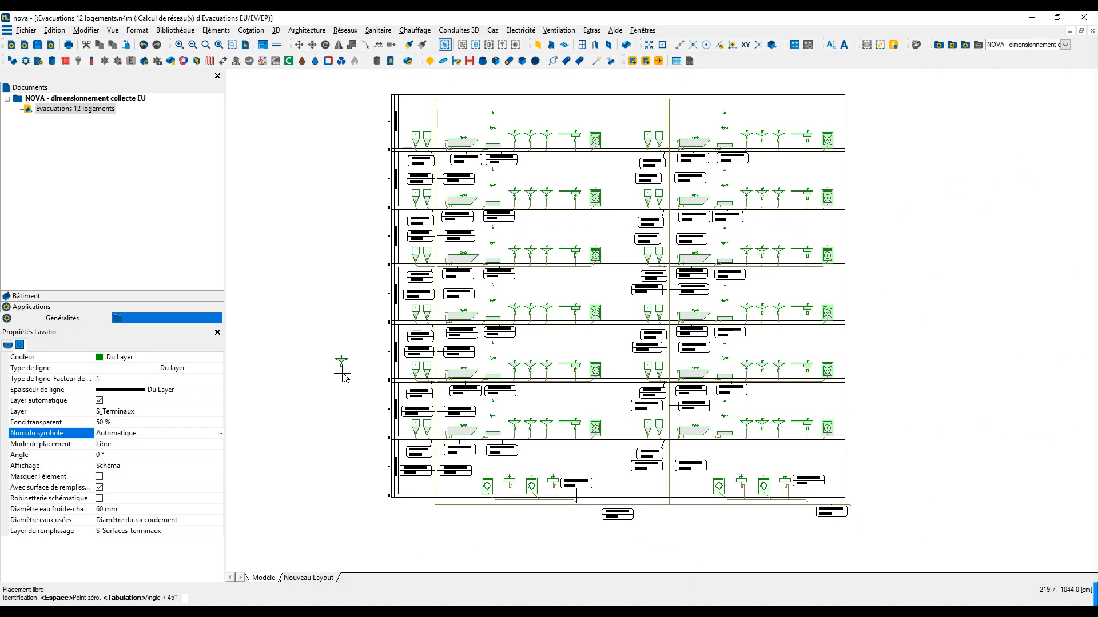
middle_click_drag(343, 377, 376, 386)
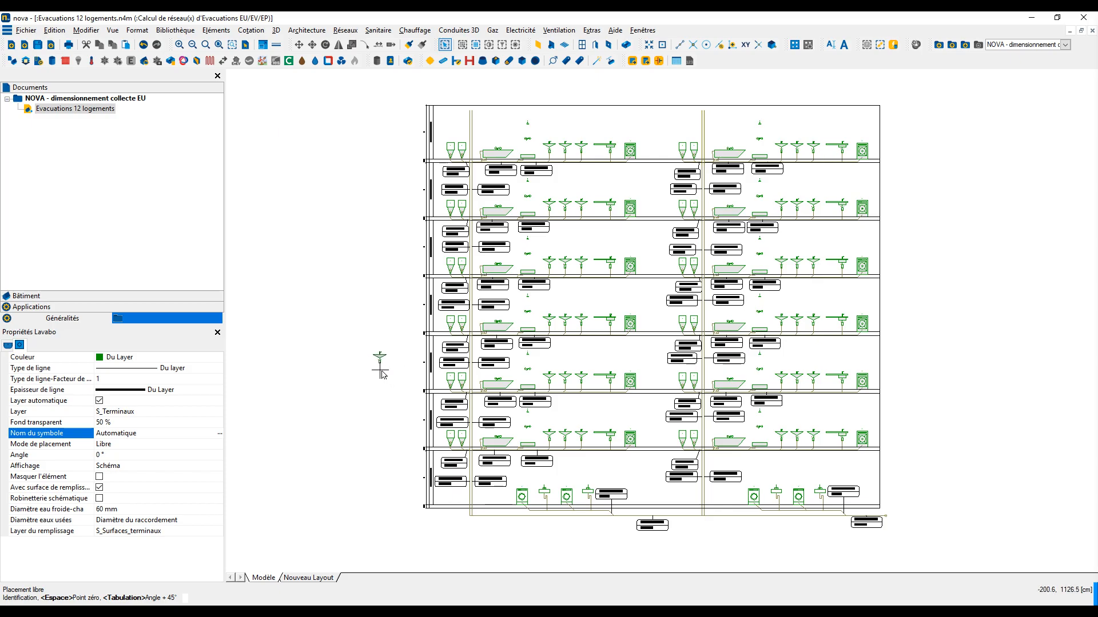
key("Escape")
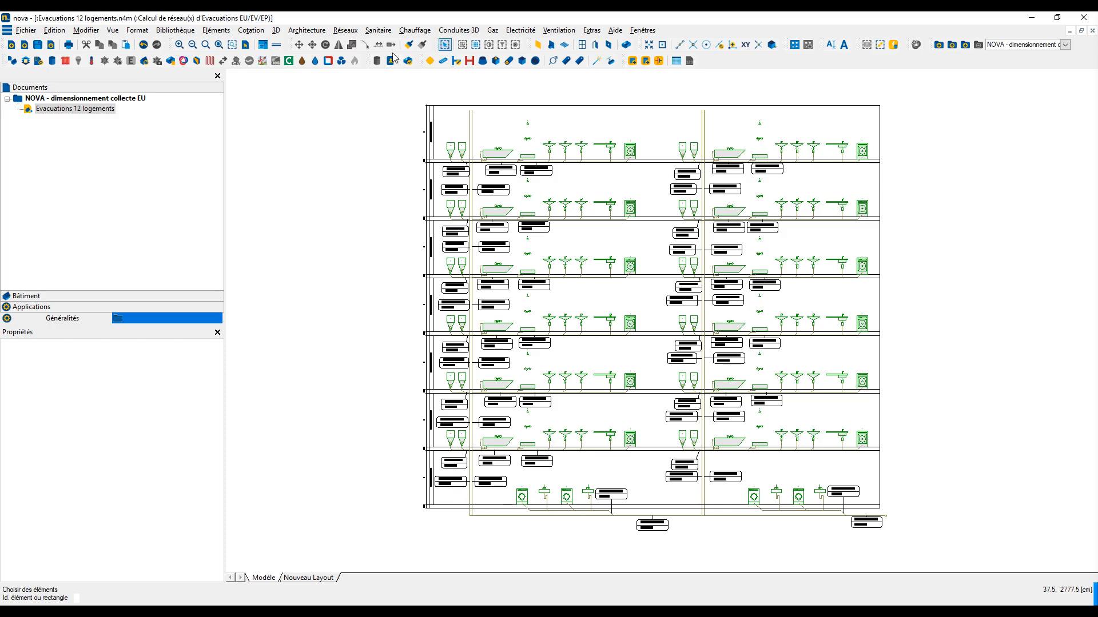
Step: Preview a floor section diagram (Schéma d'étages, vue en coupe) in free placement beside the building, and leave the insertion without placing it
left_click(379, 31)
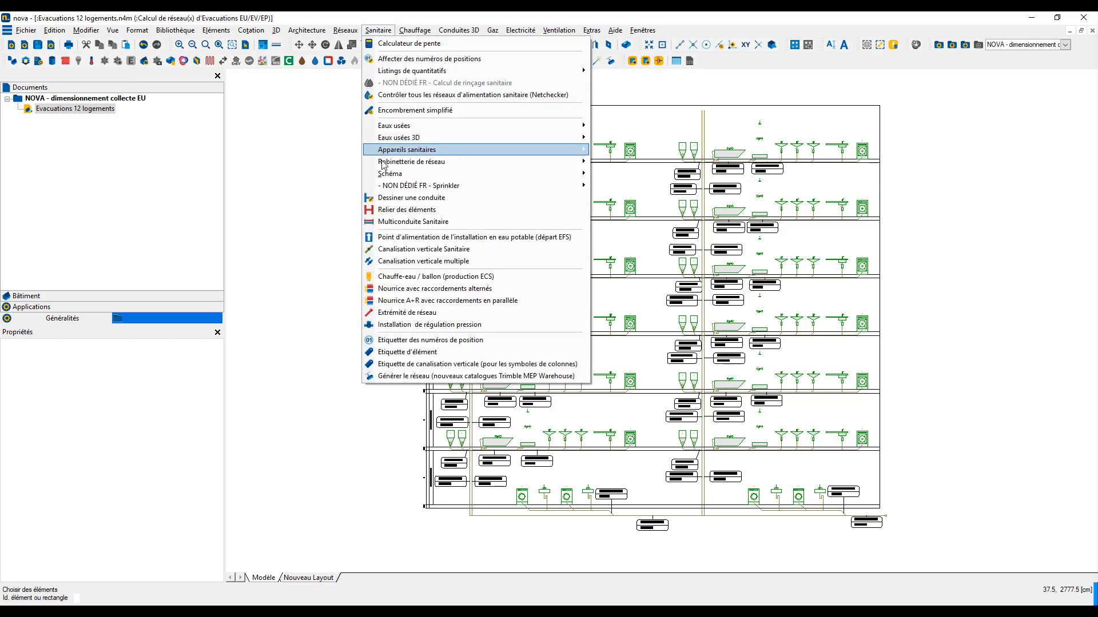
mouse_move(412, 178)
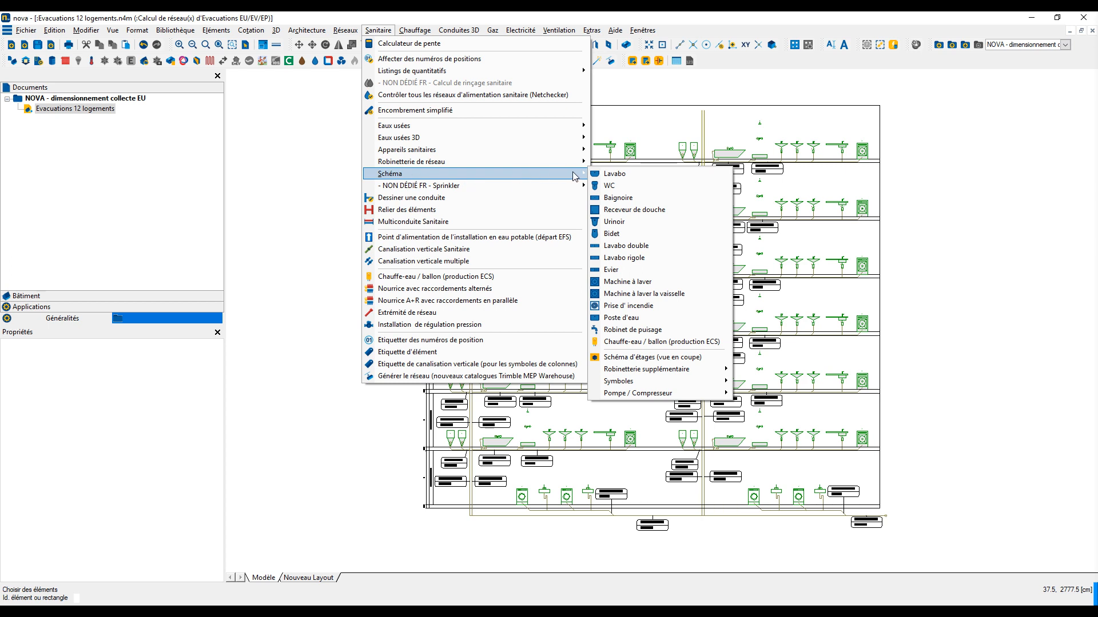
left_click(613, 359)
scroll(795, 229, "down", 1)
middle_click_drag(794, 228, 516, 157)
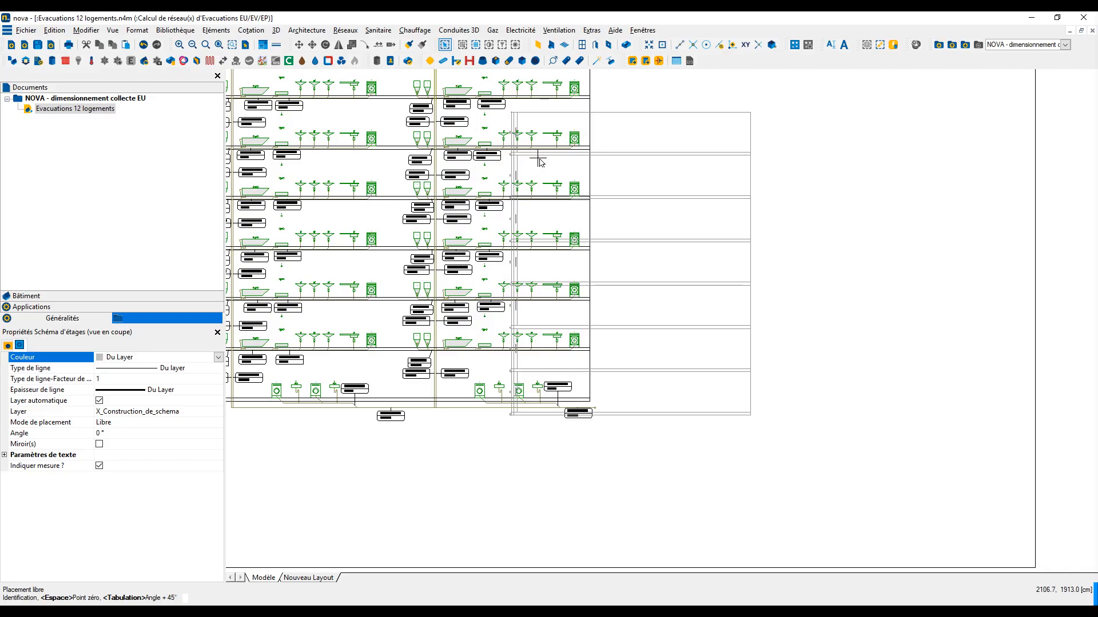
middle_click_drag(639, 179, 717, 236)
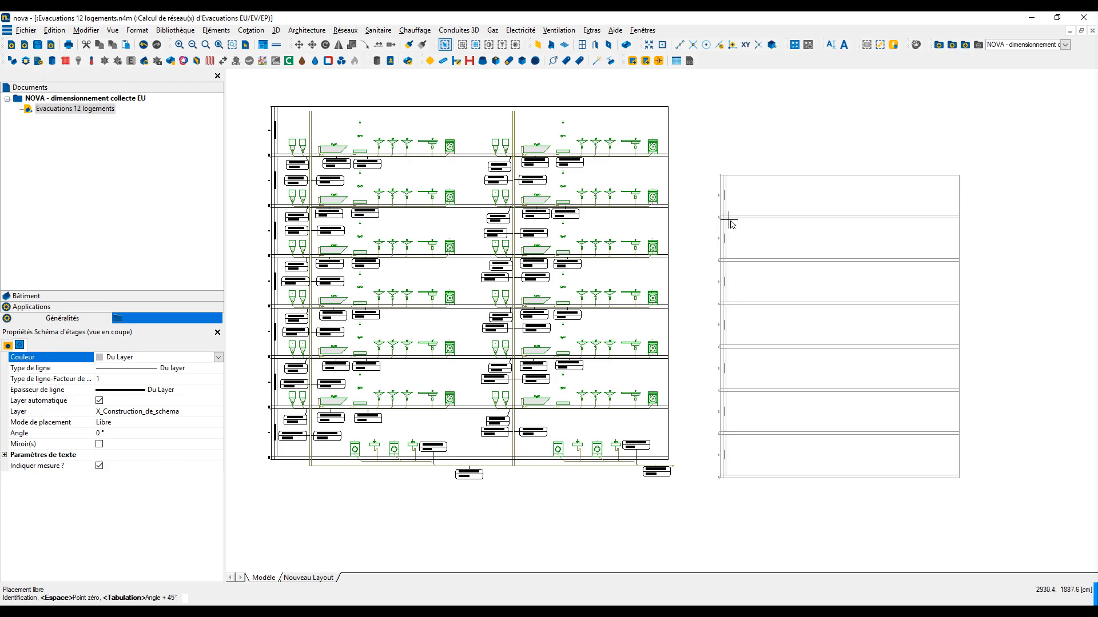
mouse_move(740, 214)
middle_mouse_down()
mouse_move(817, 215)
mouse_move(786, 206)
middle_mouse_up()
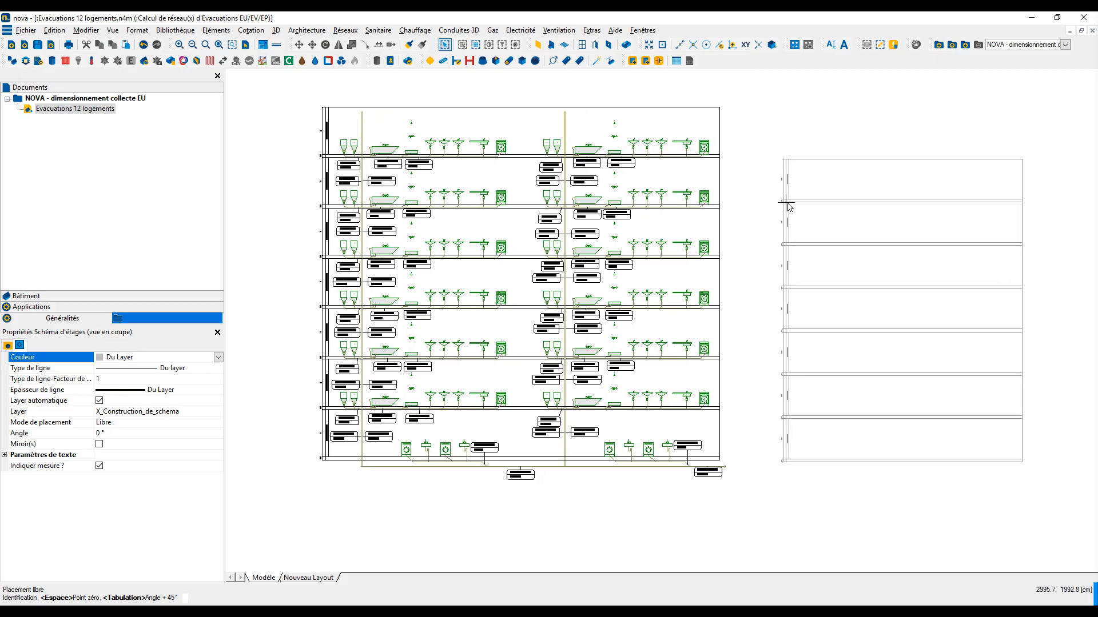
key("Escape")
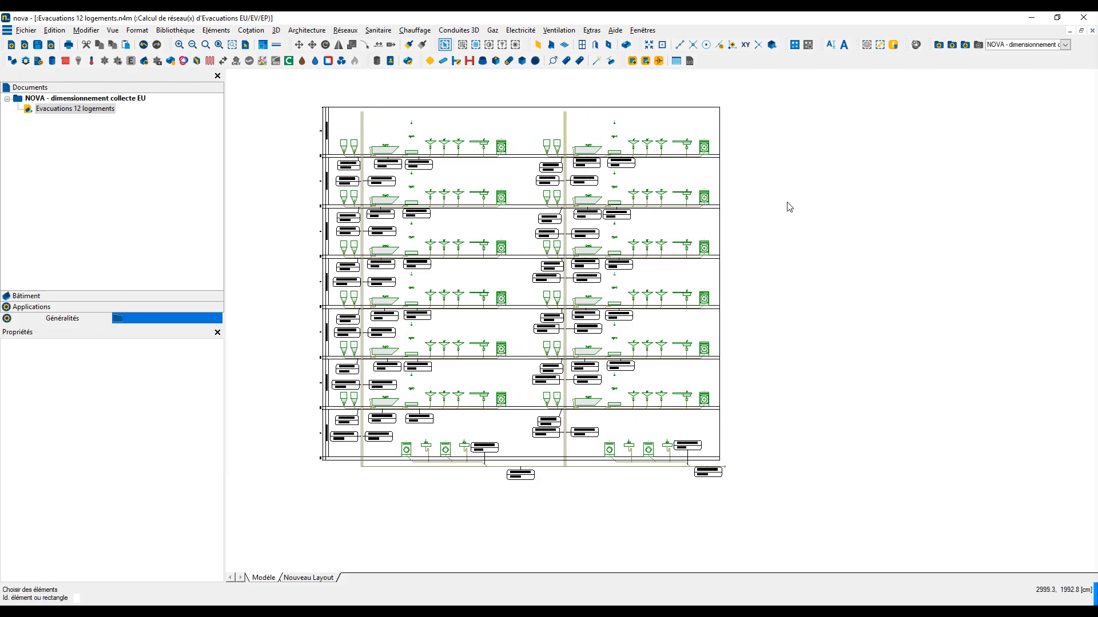
Step: Examine the wastewater connections, stacks and flow labels of the sanitary appliances on the upper floors of the first dwelling column
middle_click_drag(339, 224, 437, 274)
scroll(437, 272, "down", 2)
scroll(443, 217, "up", 3)
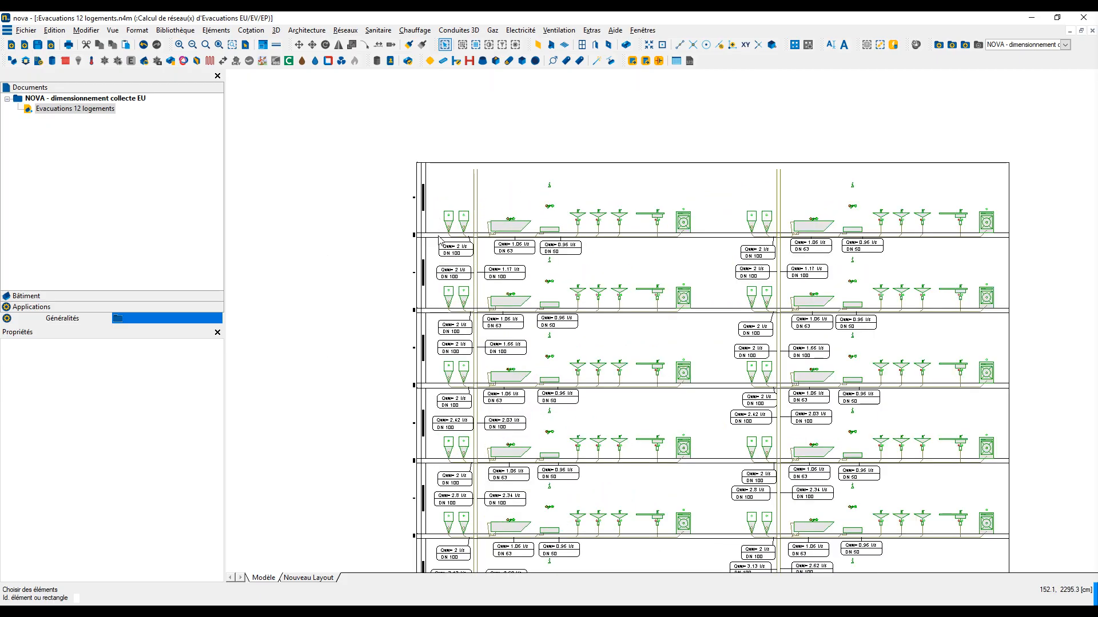
scroll(437, 243, "up", 1)
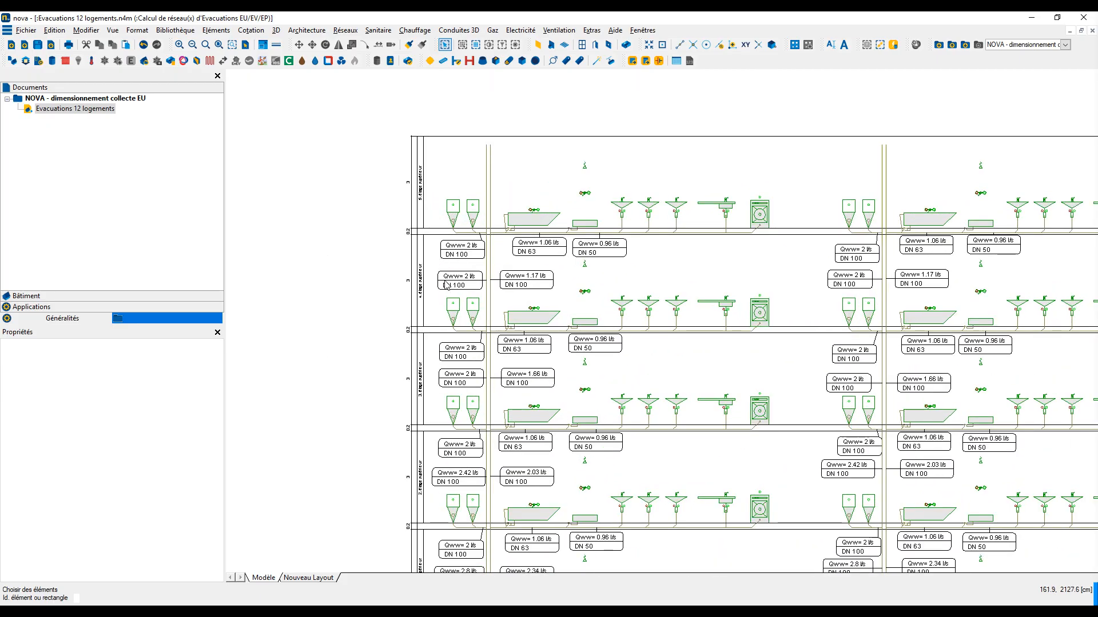
scroll(443, 283, "up", 1)
scroll(433, 271, "up", 2)
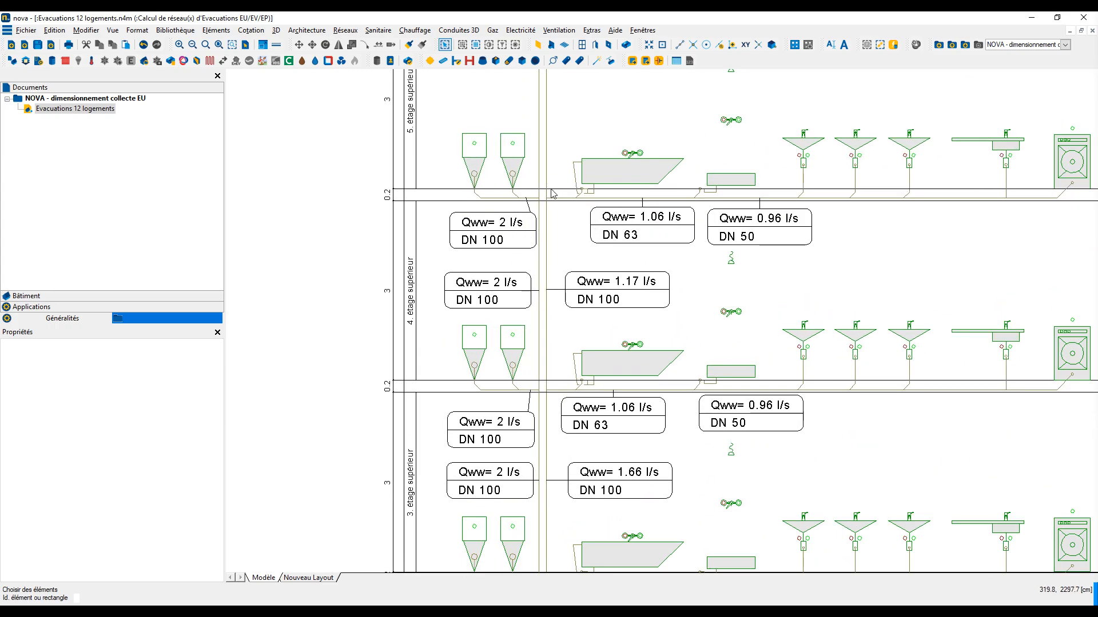
scroll(552, 193, "up", 3)
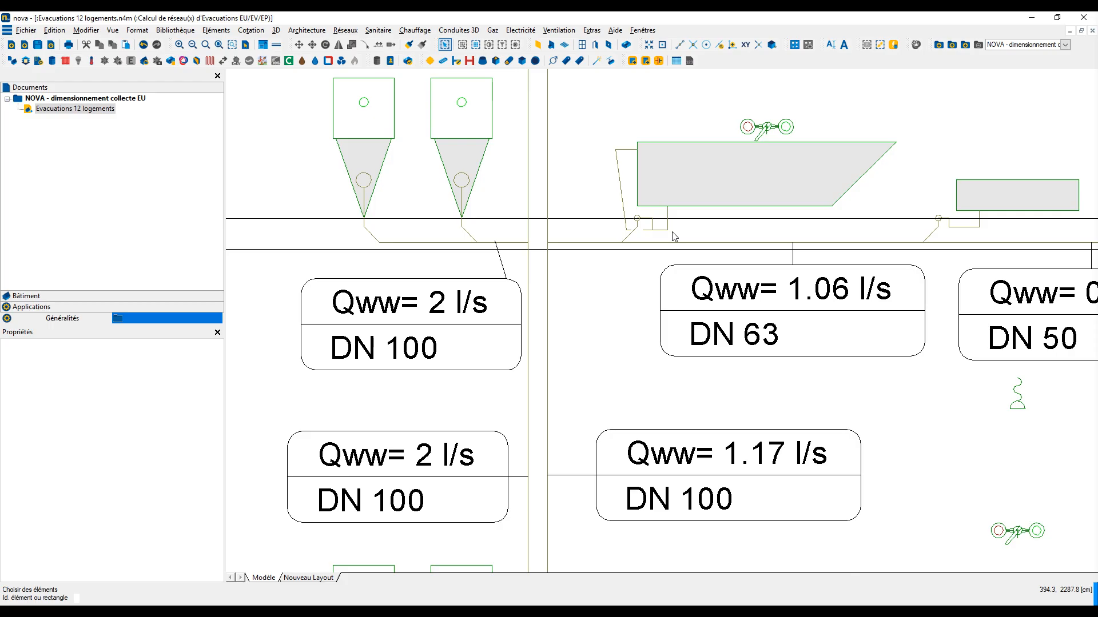
scroll(649, 250, "down", 3)
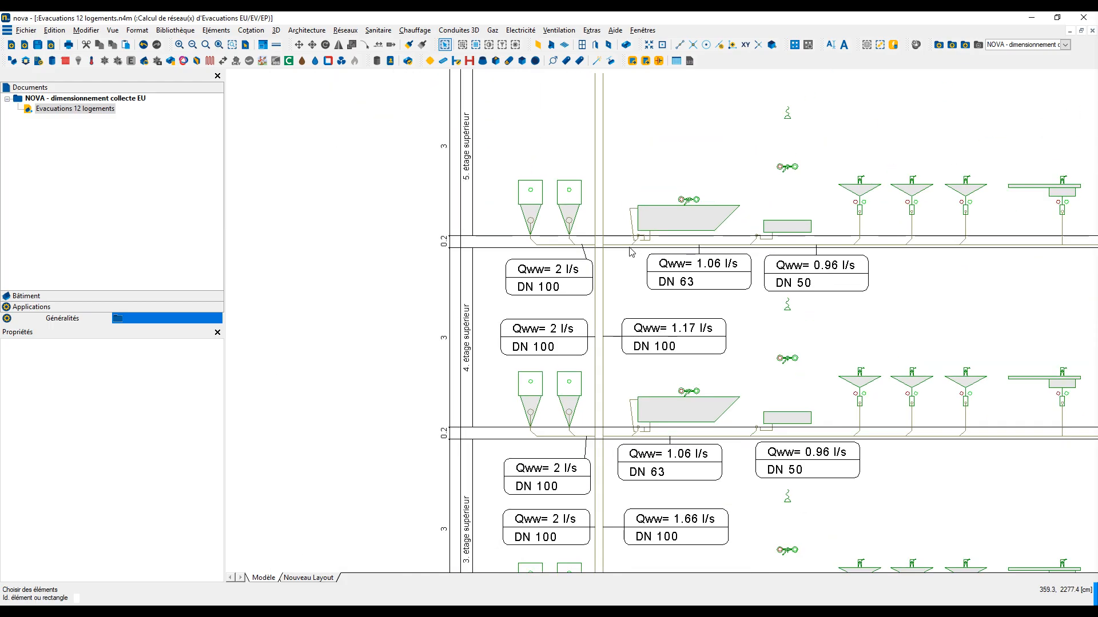
scroll(707, 244, "down", 1)
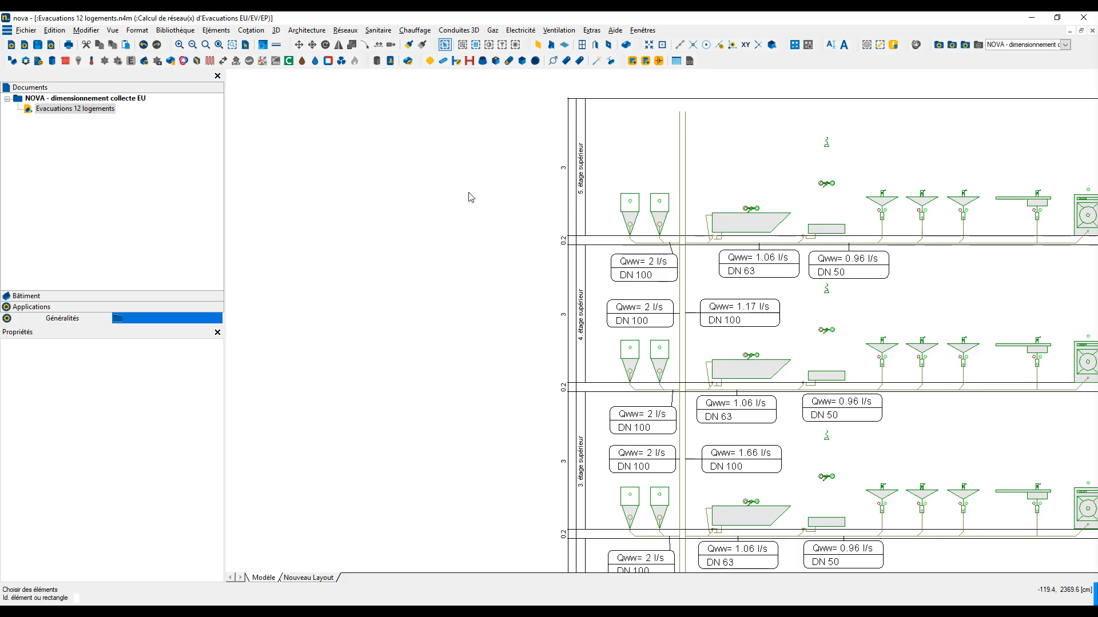
Step: In the drawing's properties for single-line pipes, set the branch display type to non, review the crossing and open-end settings, and apply
right_click(426, 175)
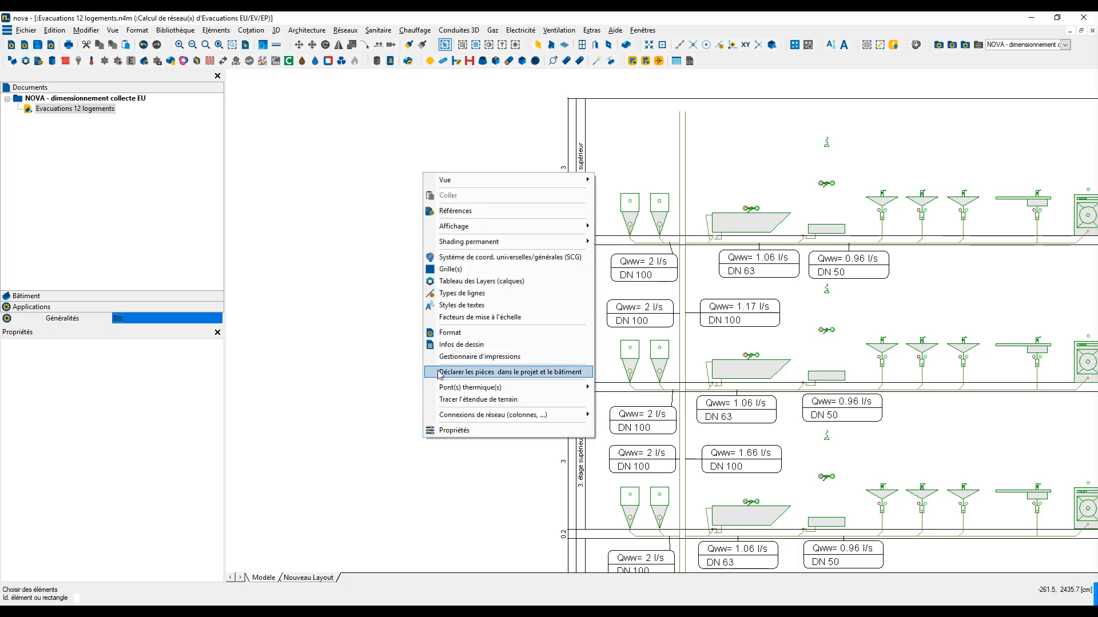
left_click(443, 431)
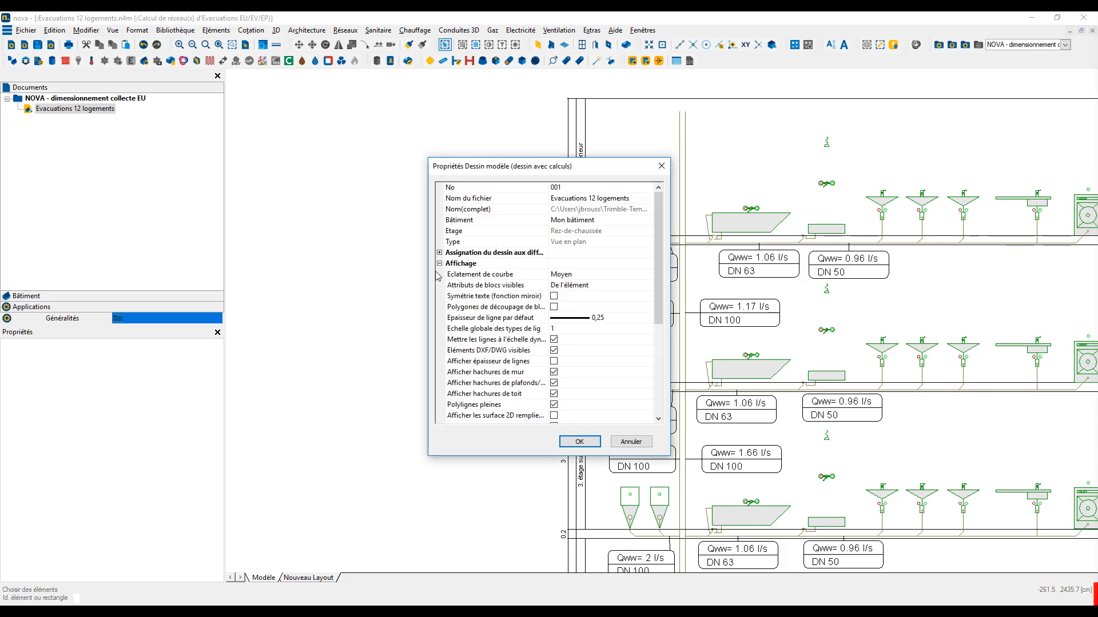
left_click_drag(661, 263, 663, 363)
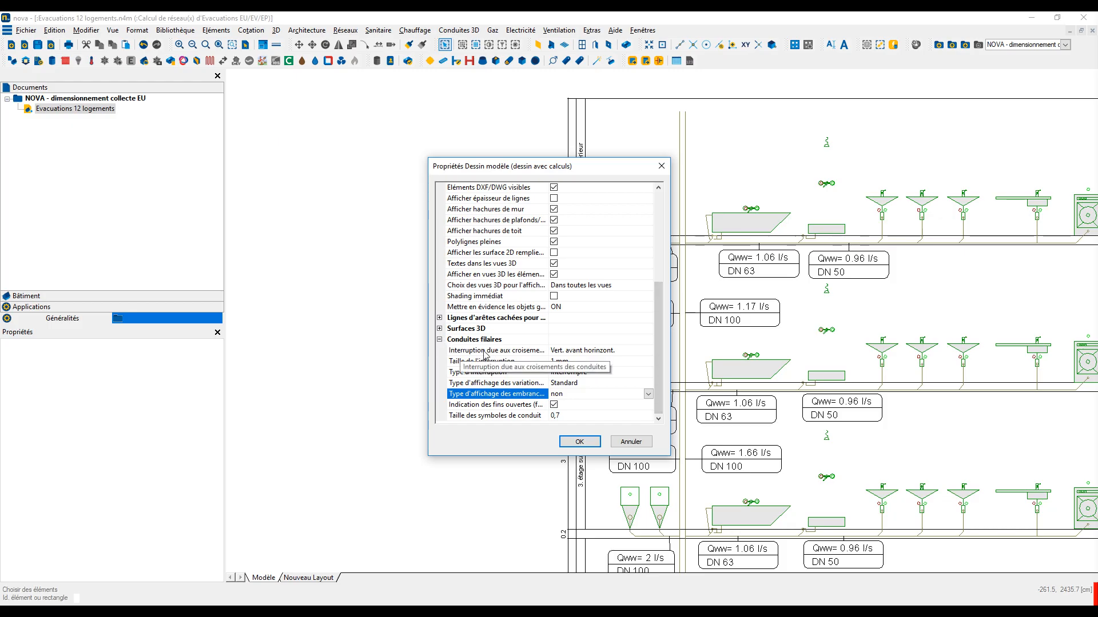
left_click(579, 395)
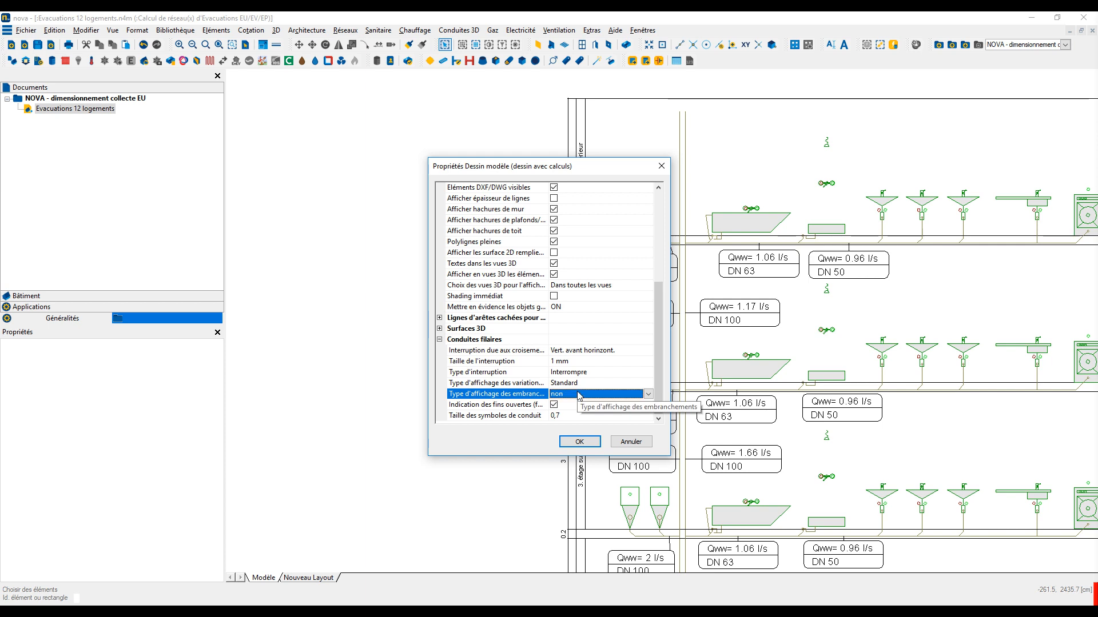
left_click(648, 395)
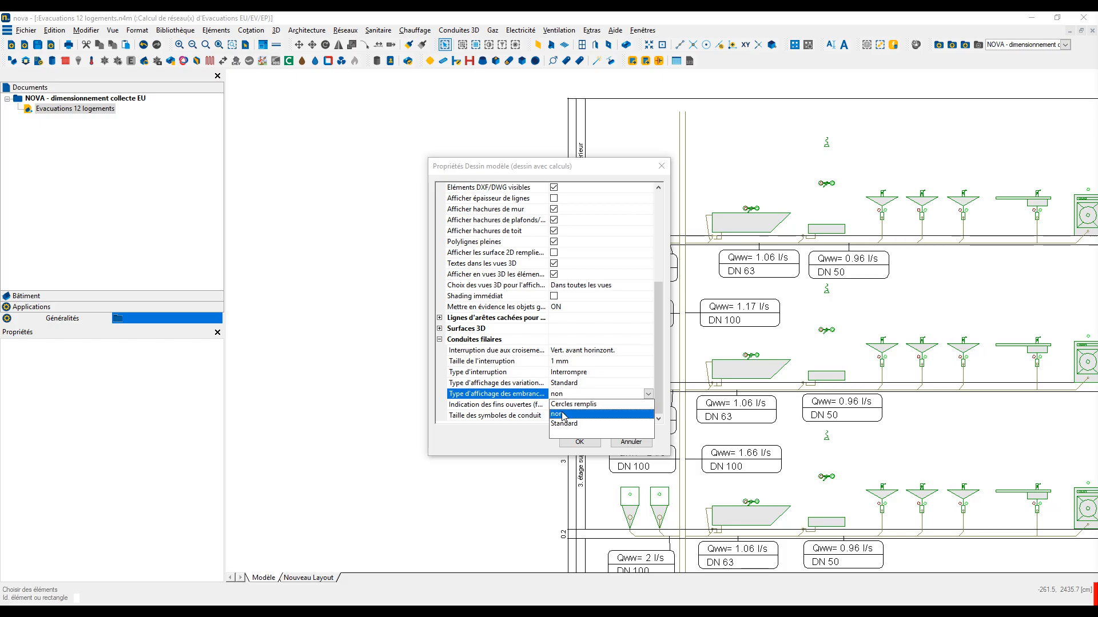
left_click(565, 418)
left_click(626, 351)
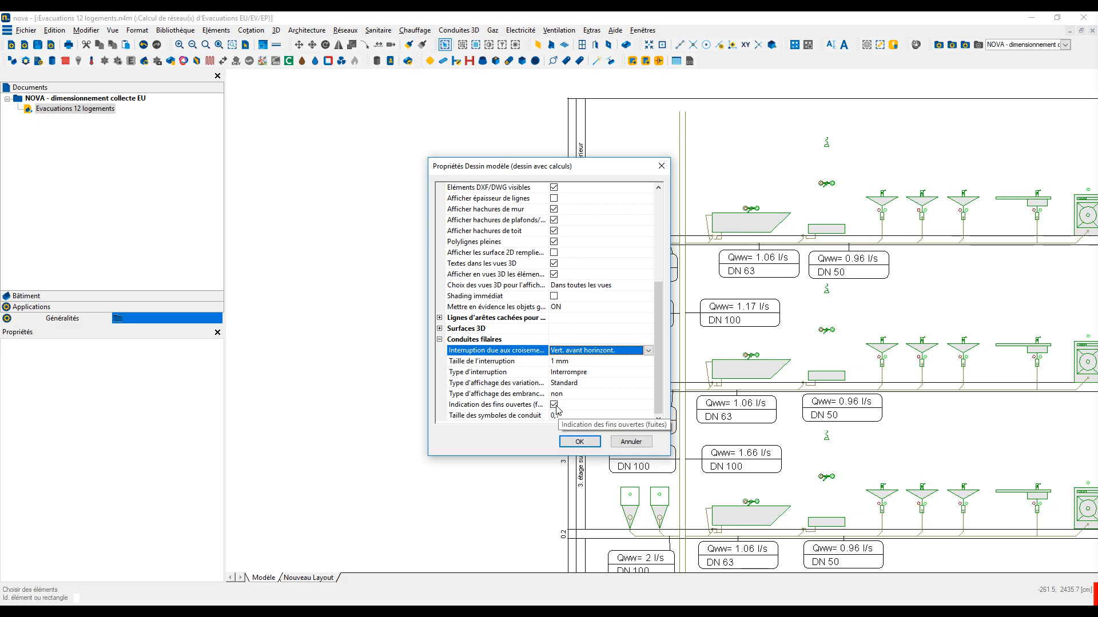
left_click(579, 442)
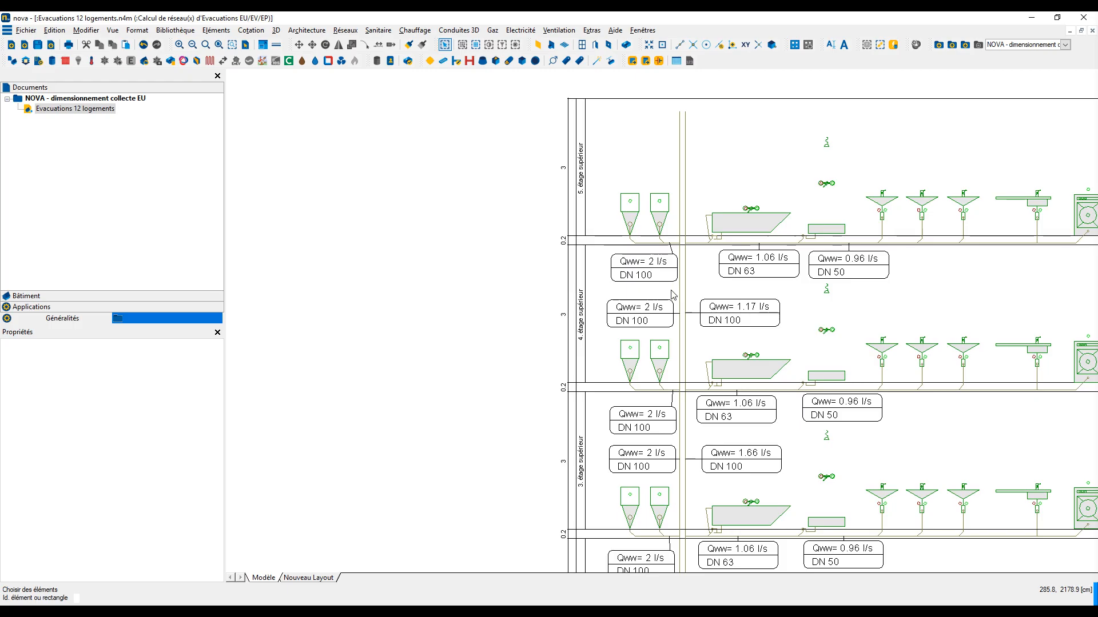
scroll(693, 237, "up", 3)
right_click(688, 212)
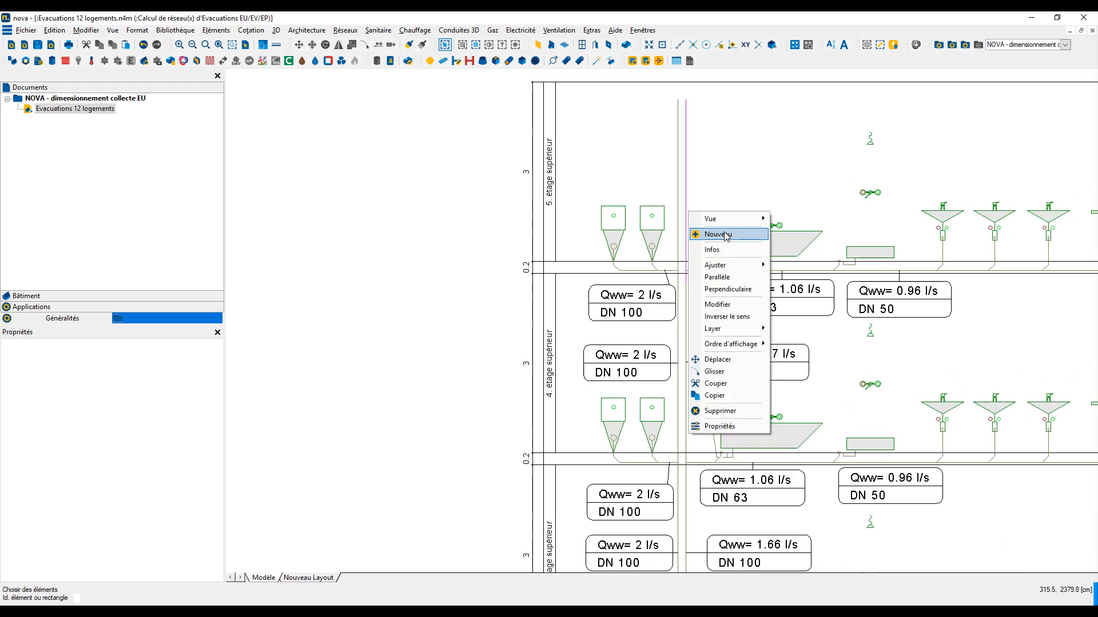
left_click(724, 235)
key("Escape")
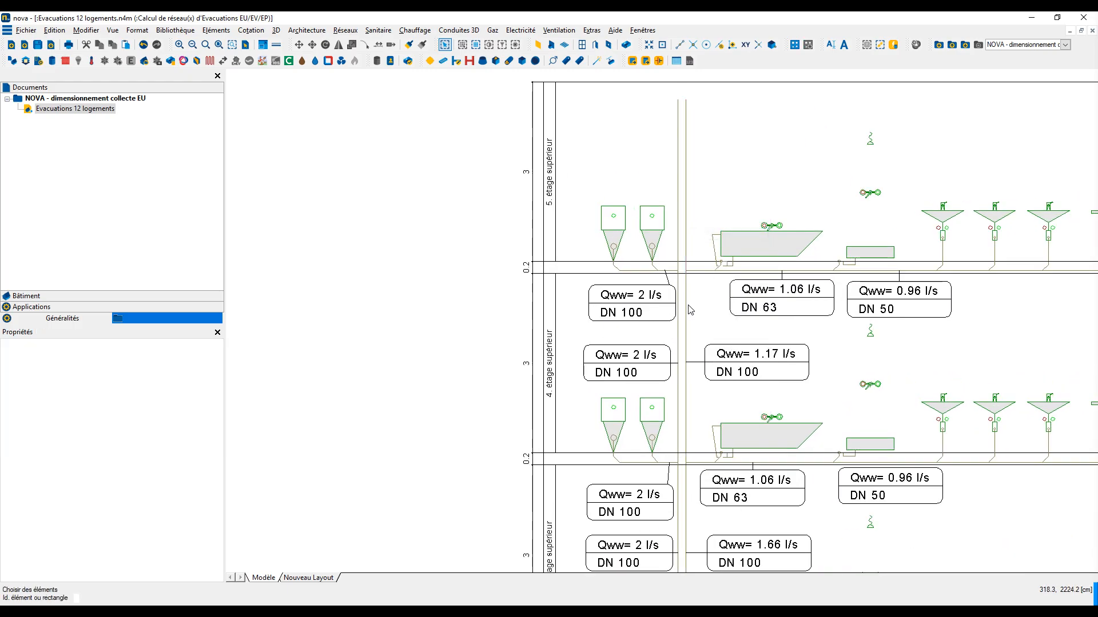
Step: Draw a vertical wastewater pipe (Conduite eaux usées) in the empty area beside the building and a horizontal one crossing it
right_click(688, 306)
left_click(711, 328)
left_click(371, 257)
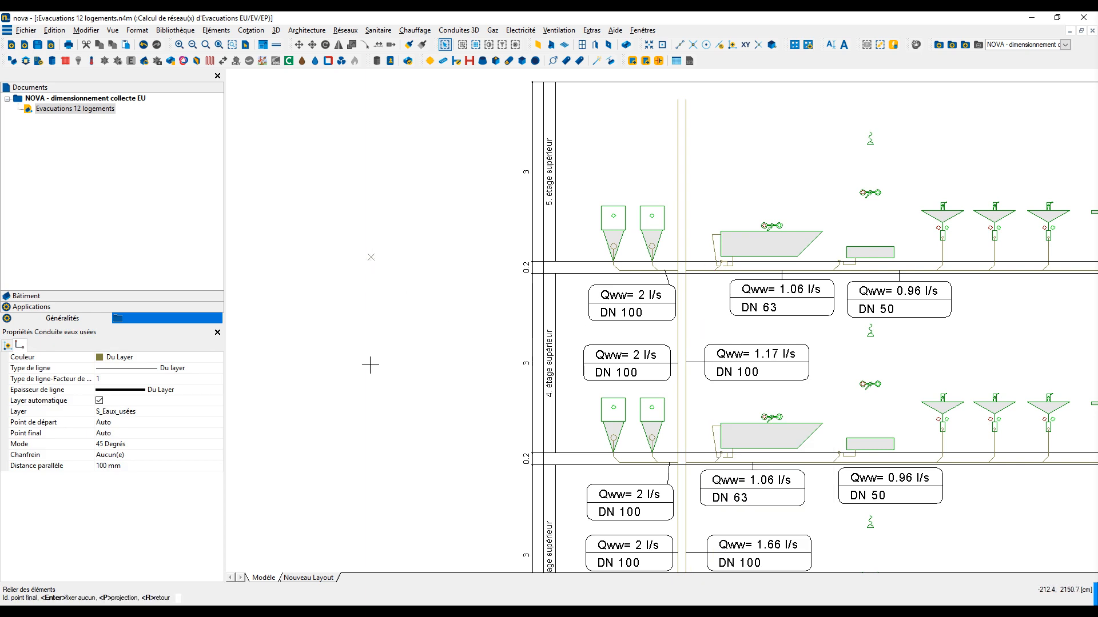
left_click(372, 435)
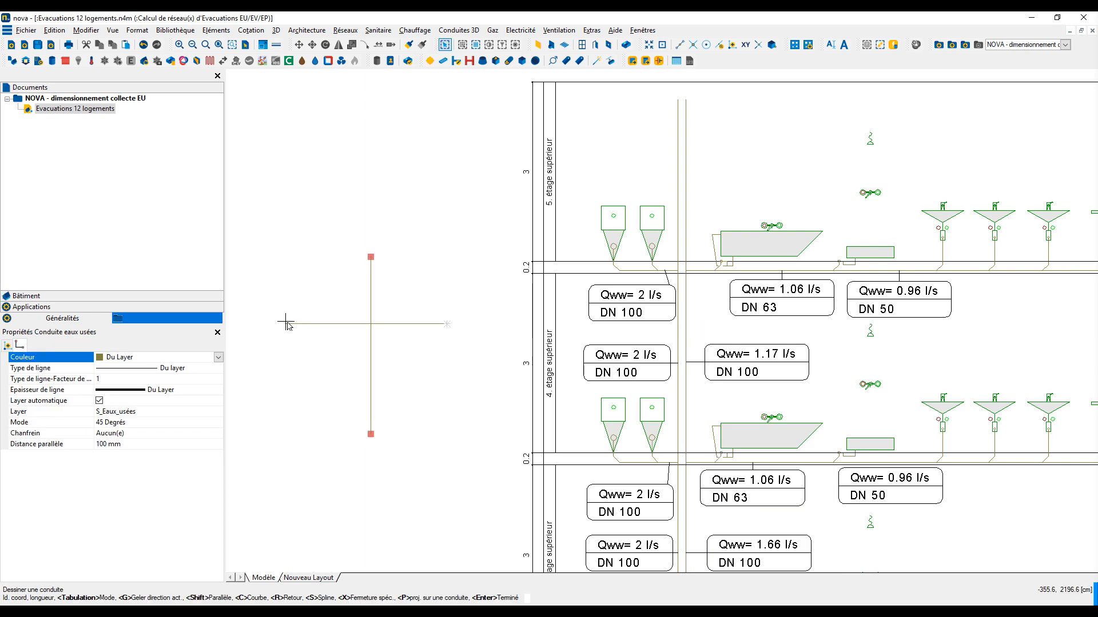
key("Escape")
Step: Inspect the crossing of the two wastewater test pipes and delete both pipes
scroll(363, 329, "up", 5)
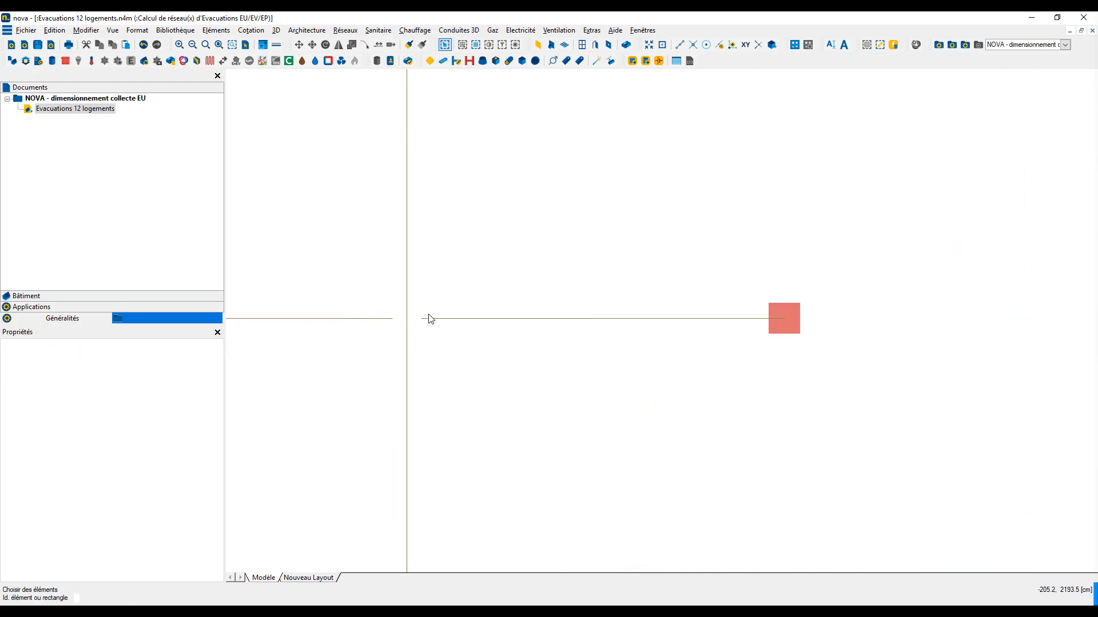
scroll(429, 319, "down", 5)
left_click(424, 344)
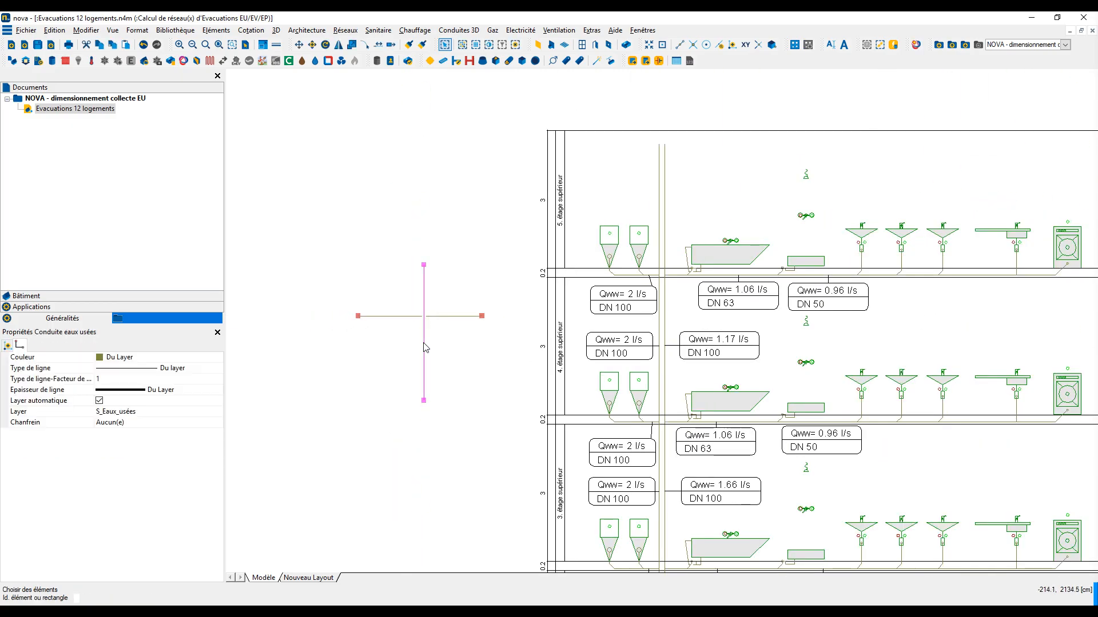
key("Delete")
left_click(434, 320)
key("Delete")
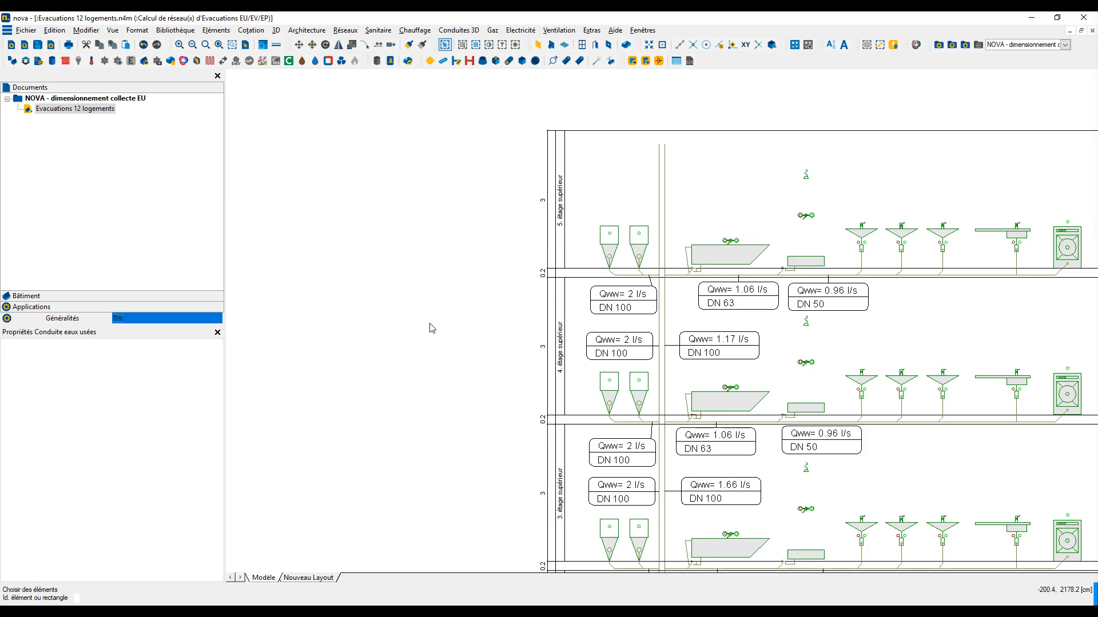
Step: Select the vertical stack line on the 5th upper floor and examine its medium assignment
middle_click_drag(689, 216, 602, 223)
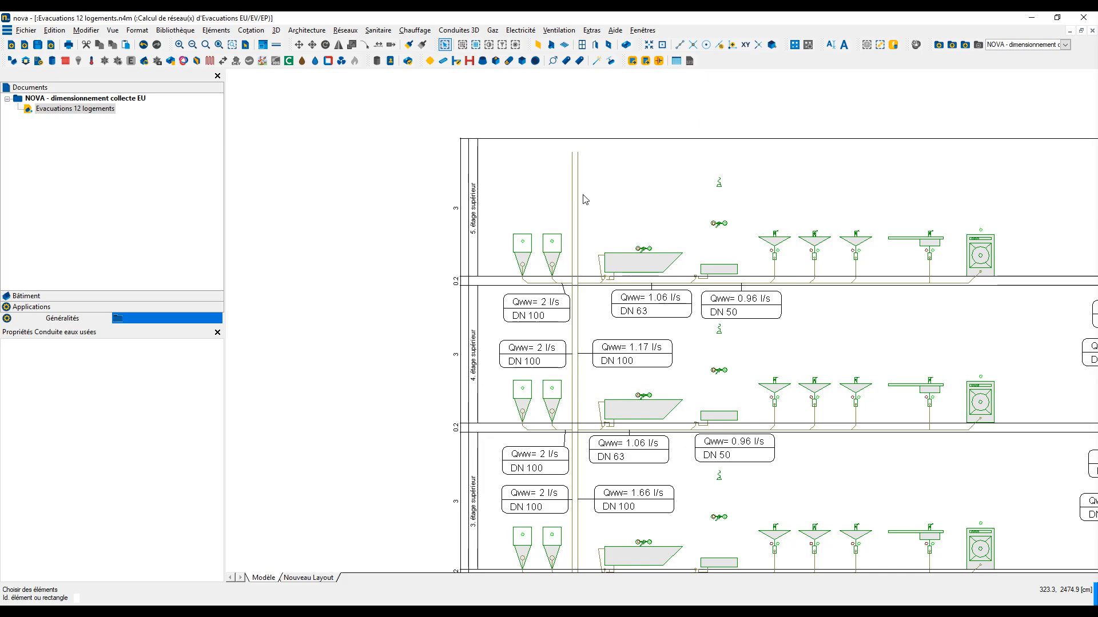
left_click(578, 202)
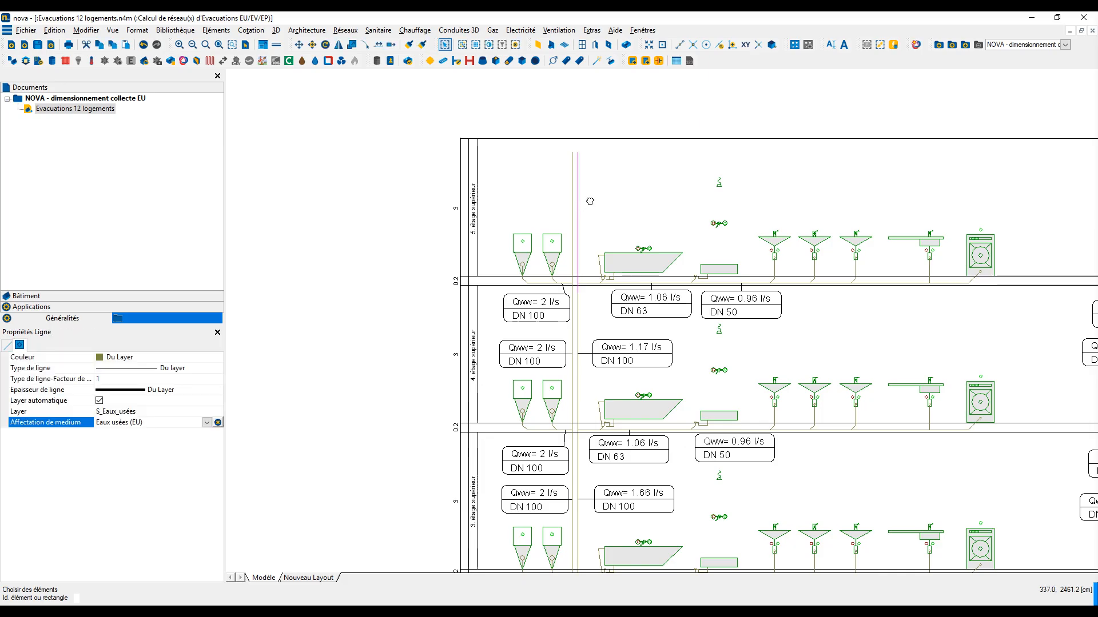
middle_click_drag(590, 201, 598, 248)
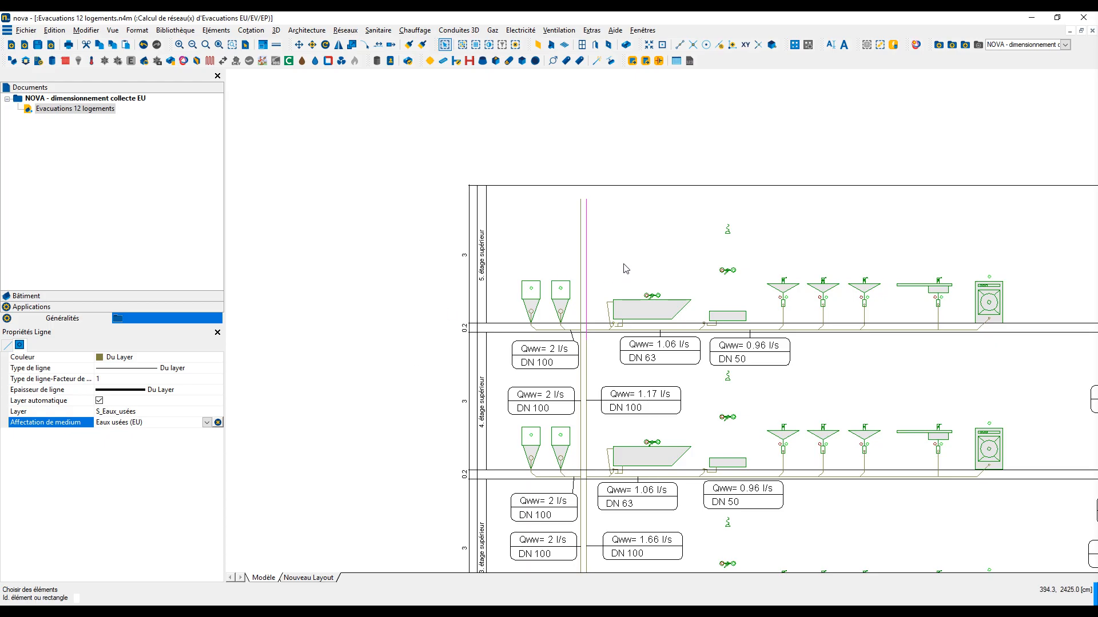
scroll(604, 265, "up", 2)
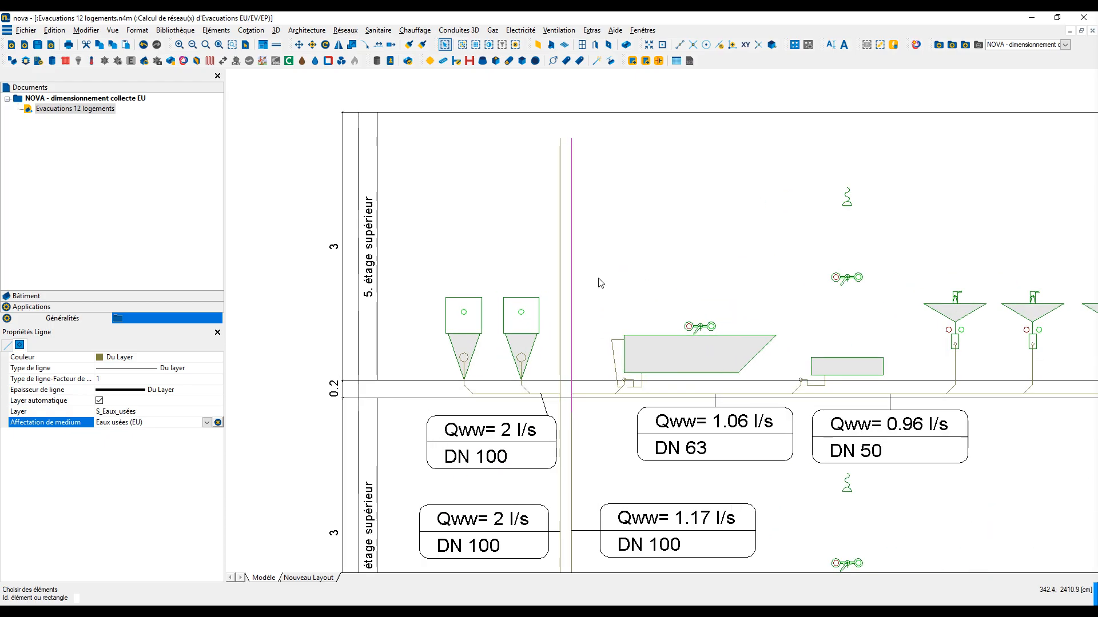
scroll(600, 334, "down", 5)
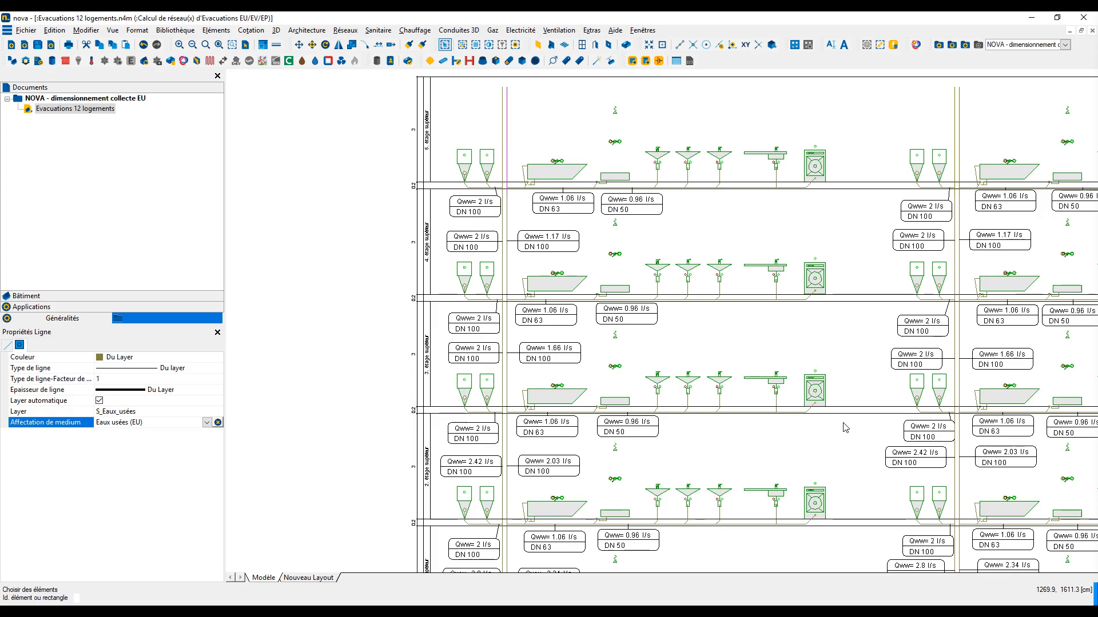
Step: Select the first dwelling's appliances and drain pipes on the 3rd upper floor, including the shower, and exclude the two stack labels
left_click_drag(844, 423, 442, 337)
scroll(555, 363, "up", 2)
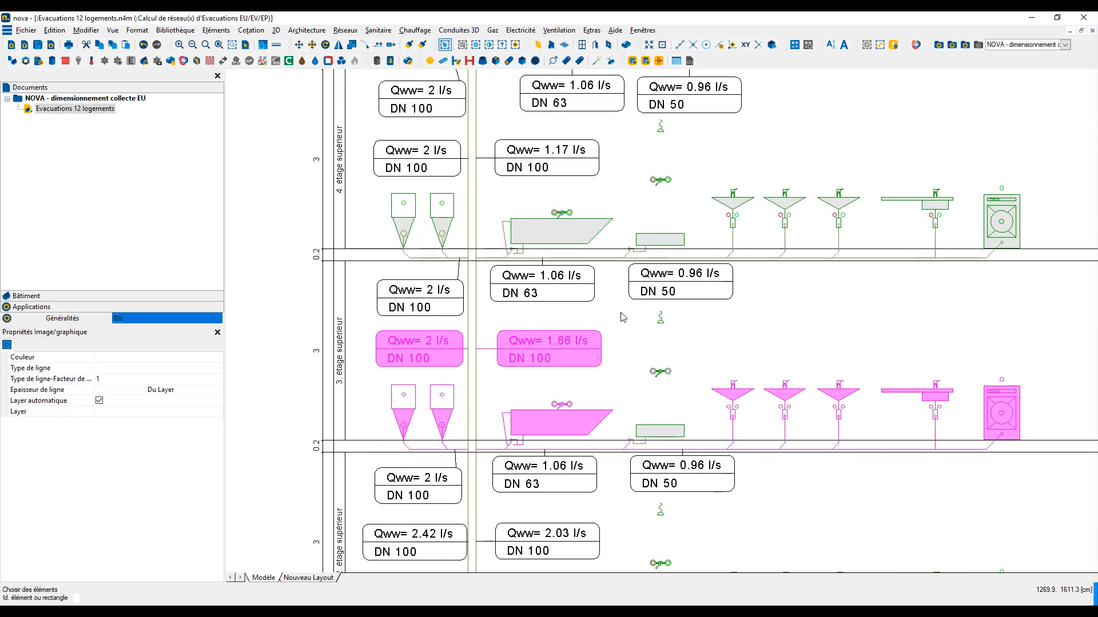
left_click_drag(626, 318, 704, 458)
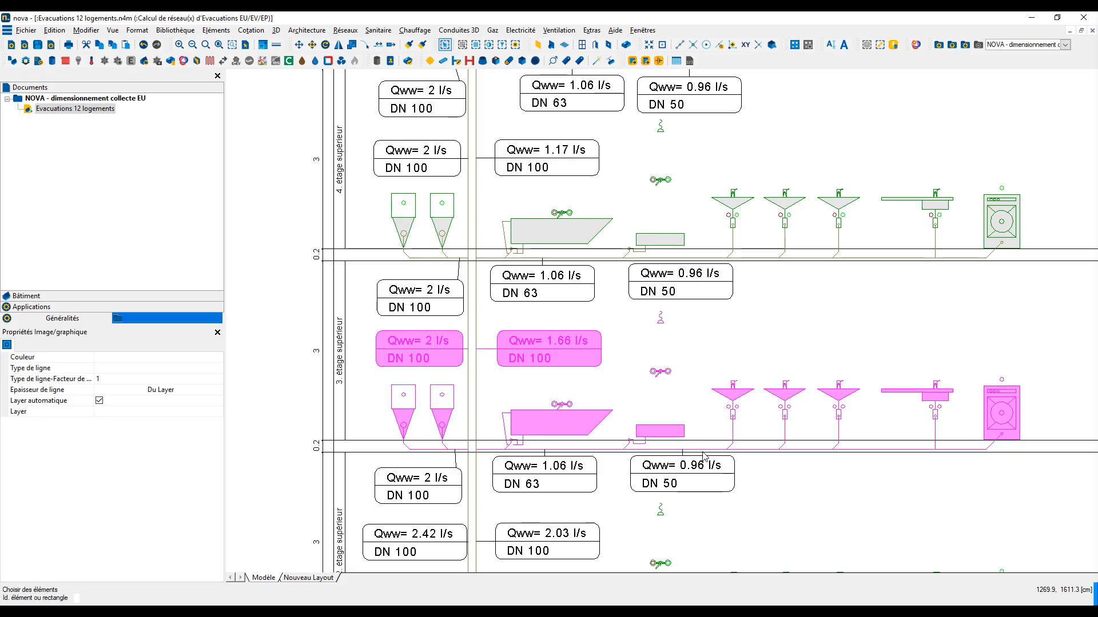
left_click(431, 340)
left_click(552, 349)
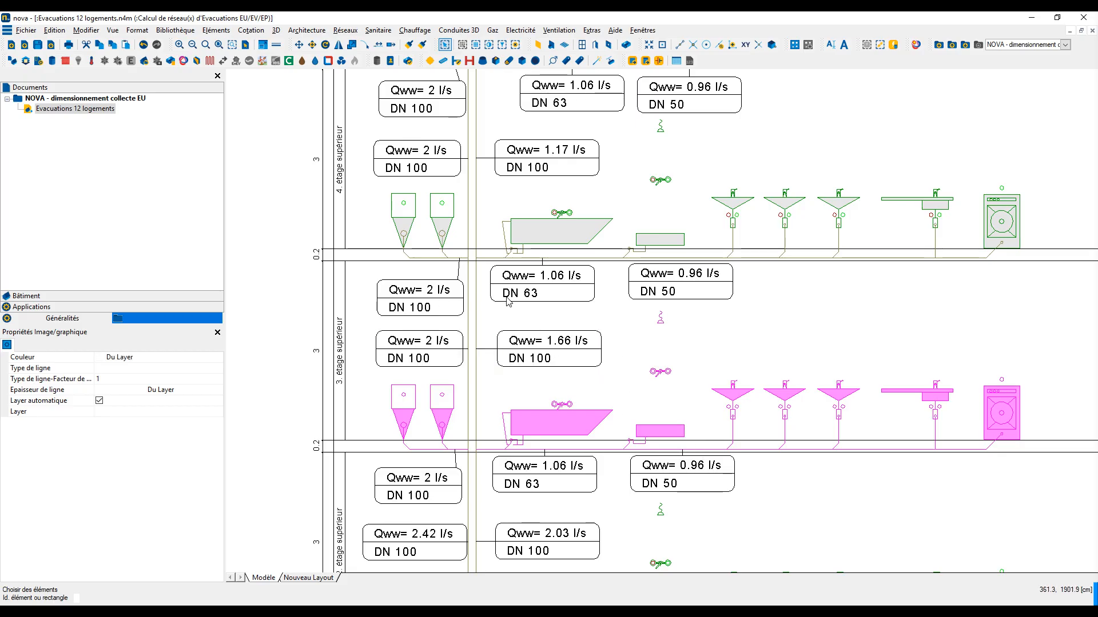
scroll(547, 346, "down", 2)
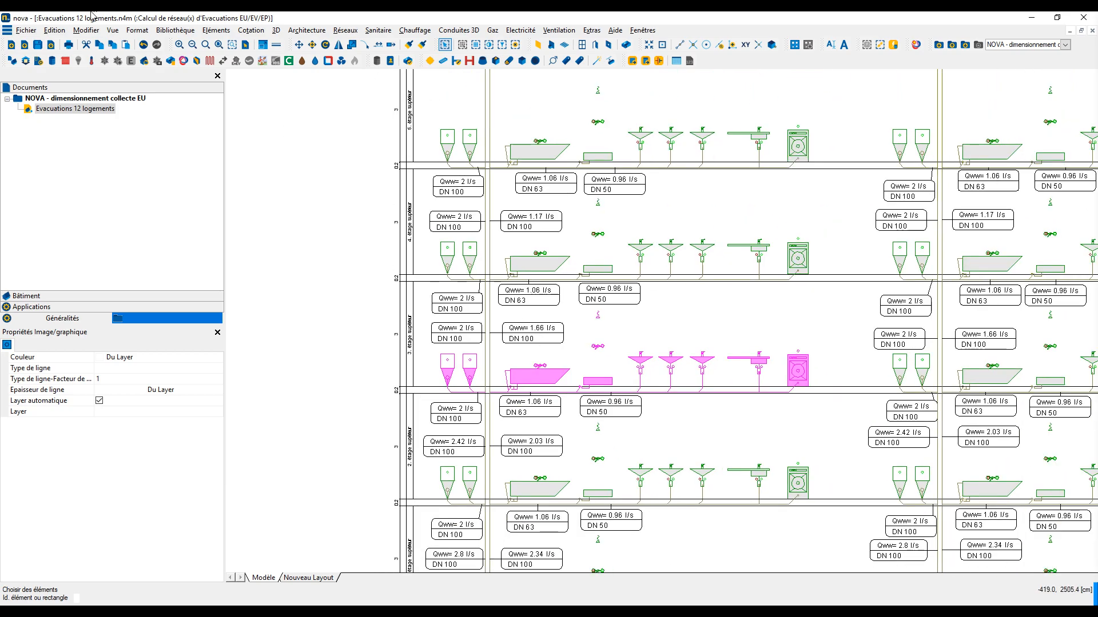
Step: Save the selected 3rd-floor appliances and drains as partial drawing Apprt Txx, replacing the existing file, with the zero point at the stack junction
left_click(25, 30)
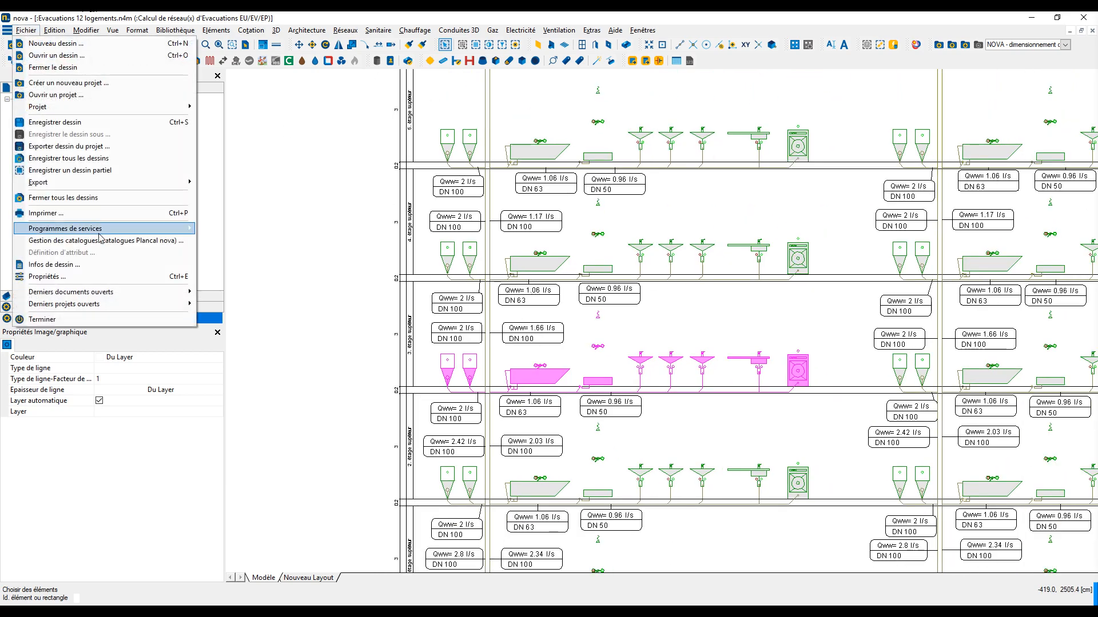
left_click(51, 170)
scroll(487, 395, "up", 5)
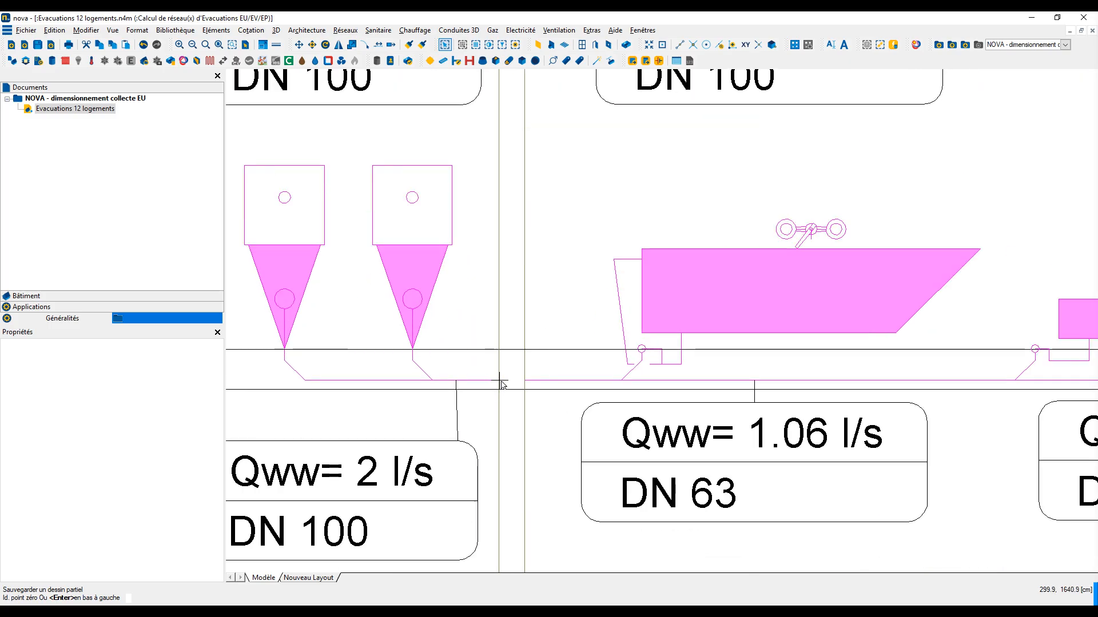
scroll(500, 383, "down", 3)
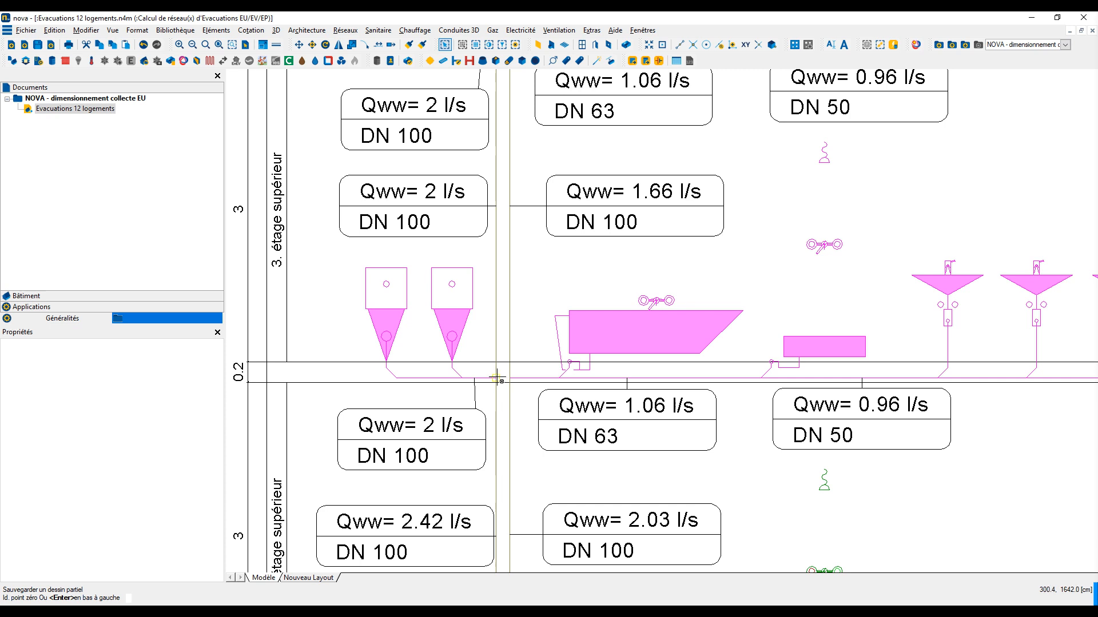
left_click(497, 378)
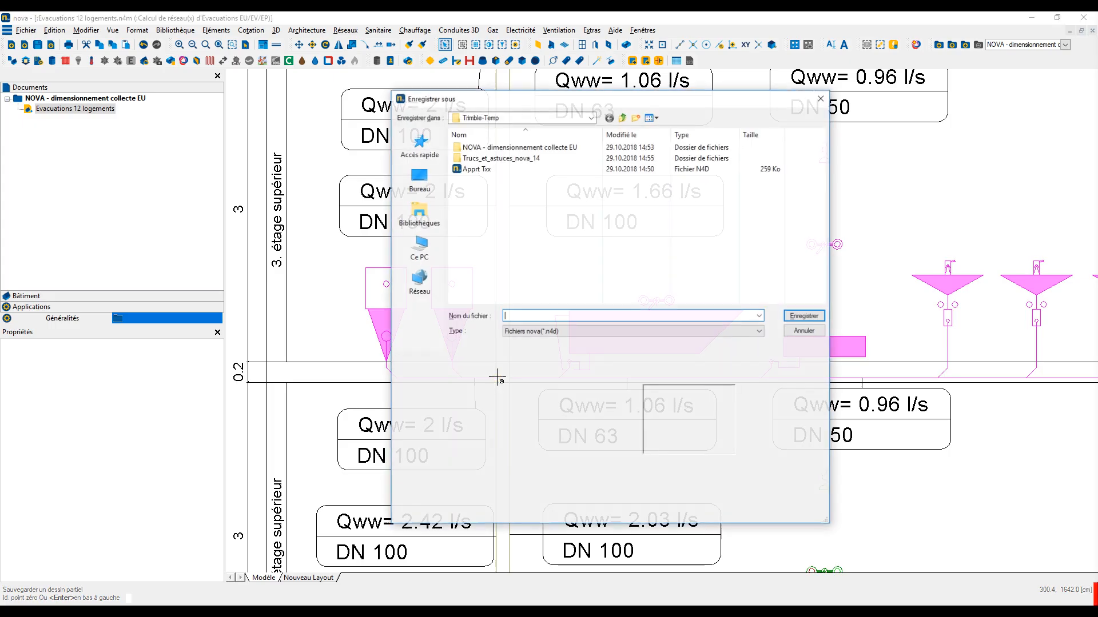
left_click(470, 170)
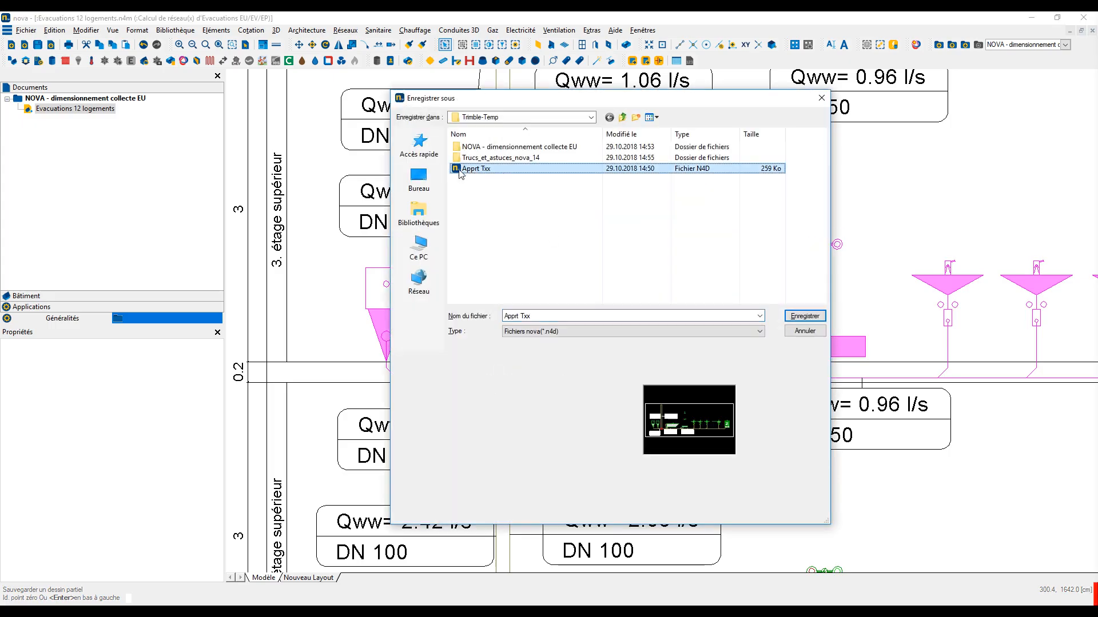
left_click(798, 317)
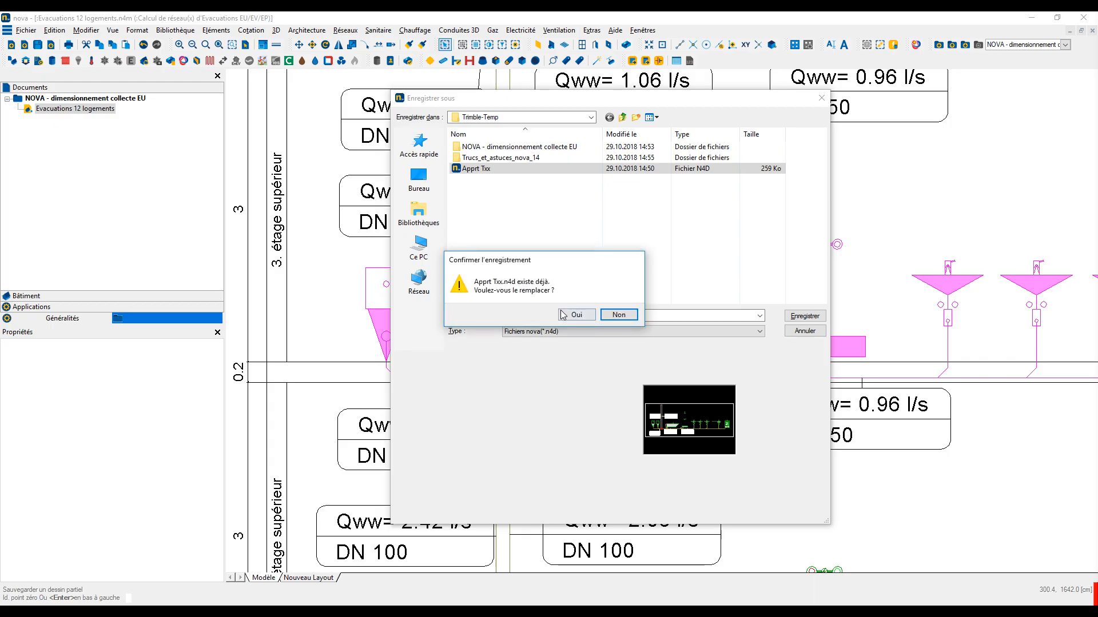
left_click(575, 313)
left_click(643, 444)
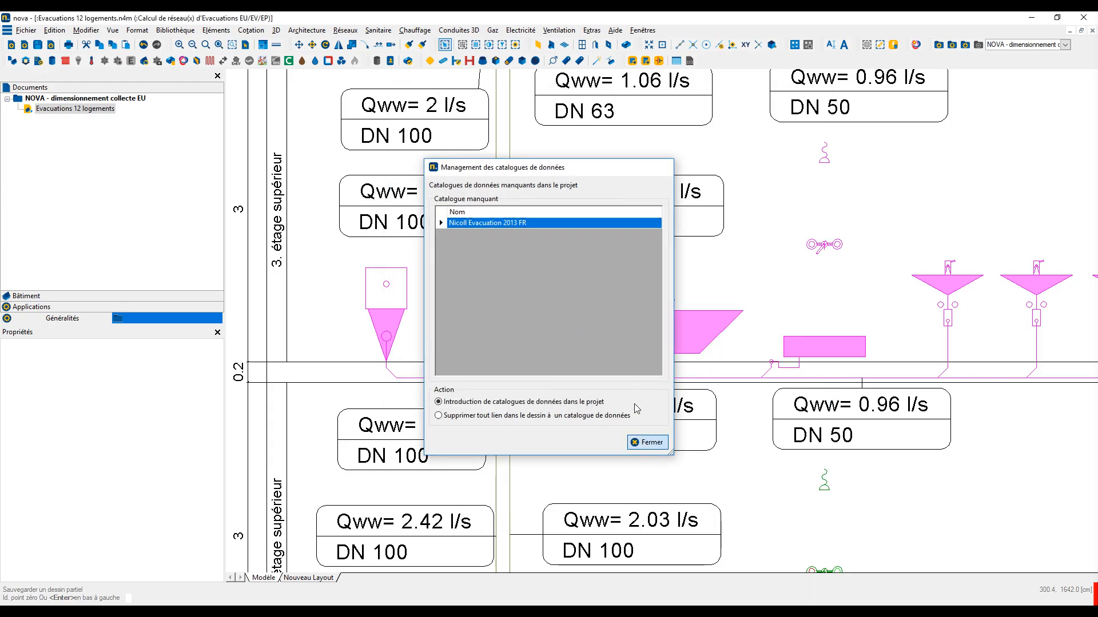
Step: Add the two vertical stack pipes of the first dwelling on the 3rd upper floor to the selection
scroll(620, 325, "down", 6)
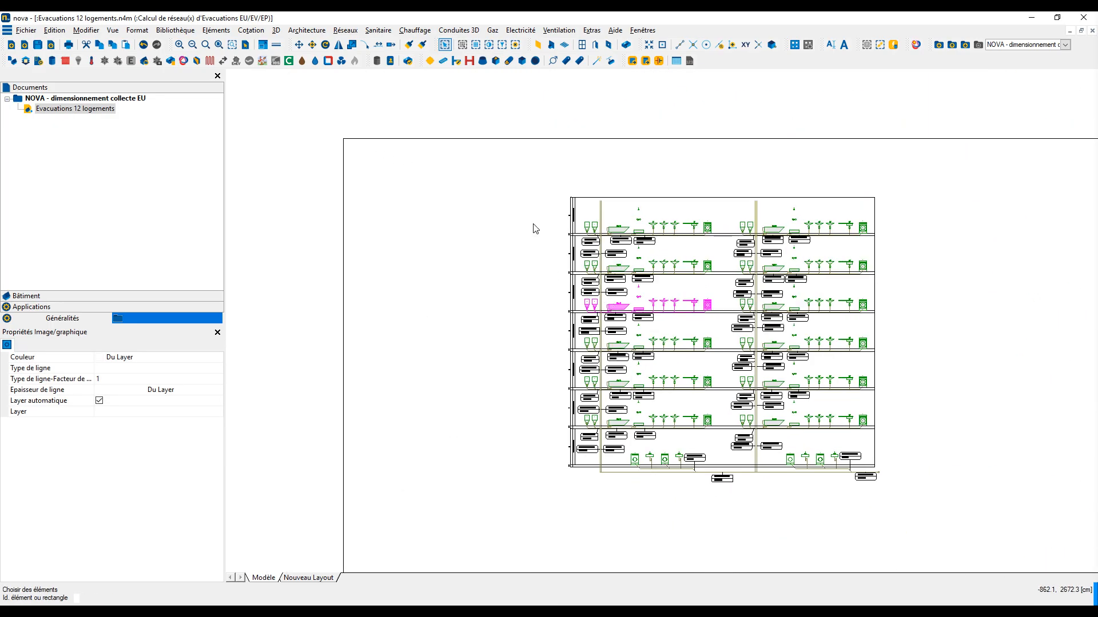
scroll(602, 300, "up", 5)
scroll(601, 300, "up", 1)
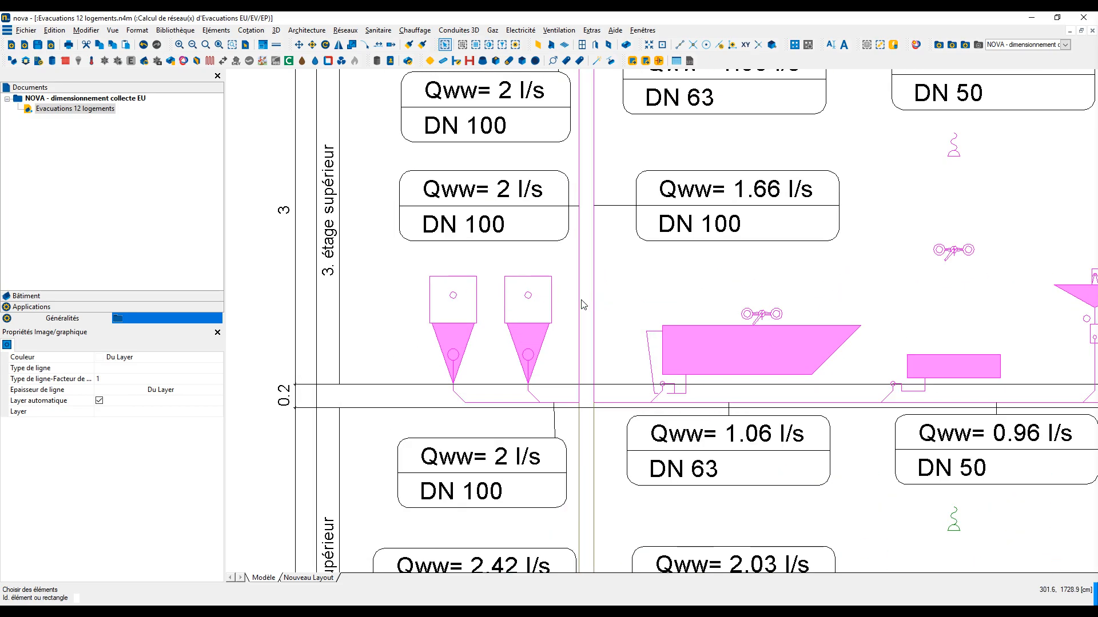
scroll(583, 305, "down", 6)
Step: Save the selection including the stacks as partial drawing Apprt Txx, replacing the existing file, with the zero point where the drain meets the stack
left_click(26, 30)
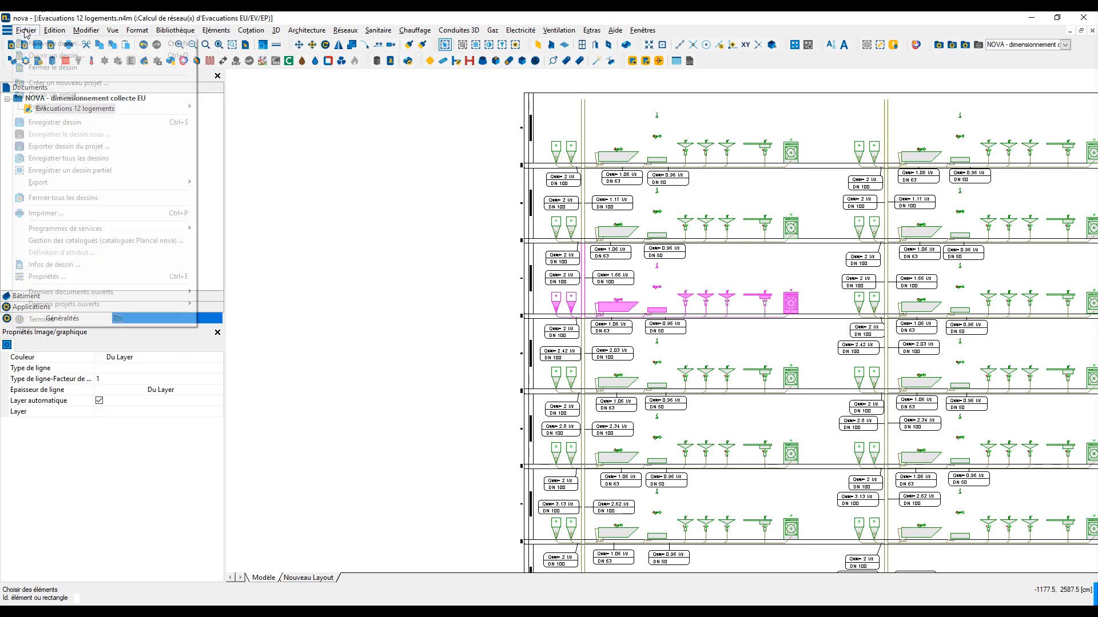
left_click(53, 170)
scroll(603, 332, "up", 6)
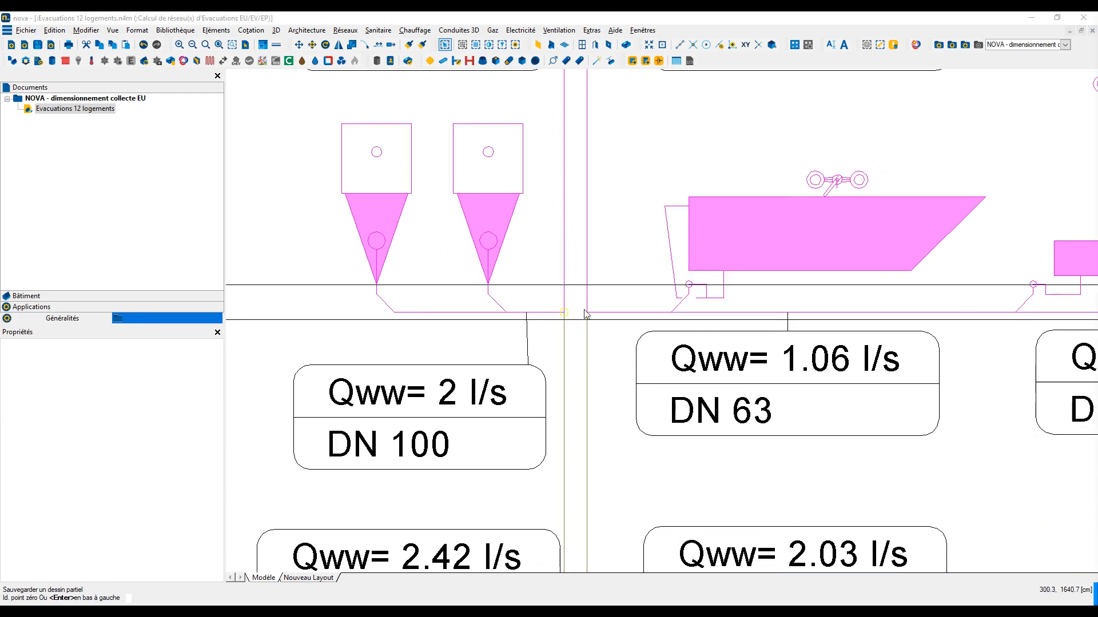
left_click(586, 313)
left_click(474, 168)
left_click(817, 318)
left_click(573, 313)
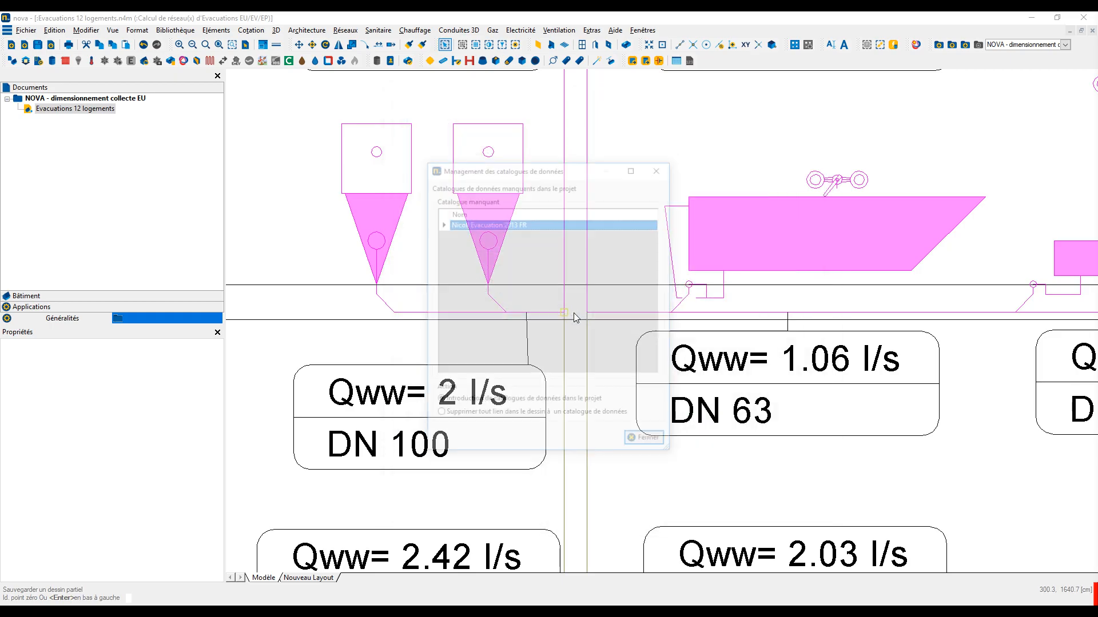
left_click(644, 437)
scroll(624, 379, "down", 6)
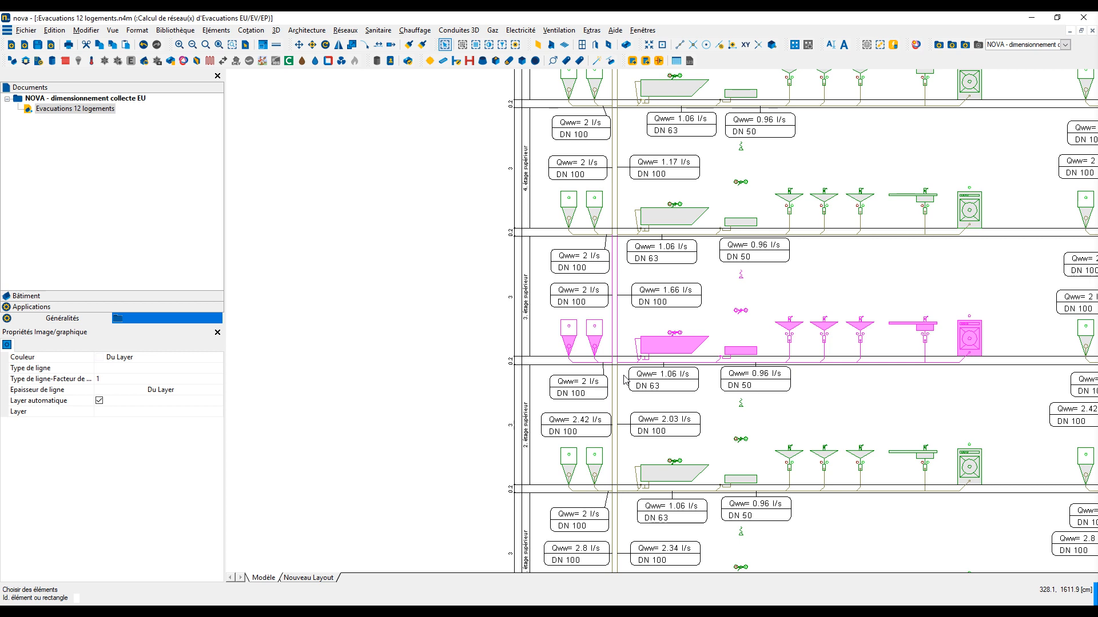
scroll(625, 379, "down", 3)
key("Escape")
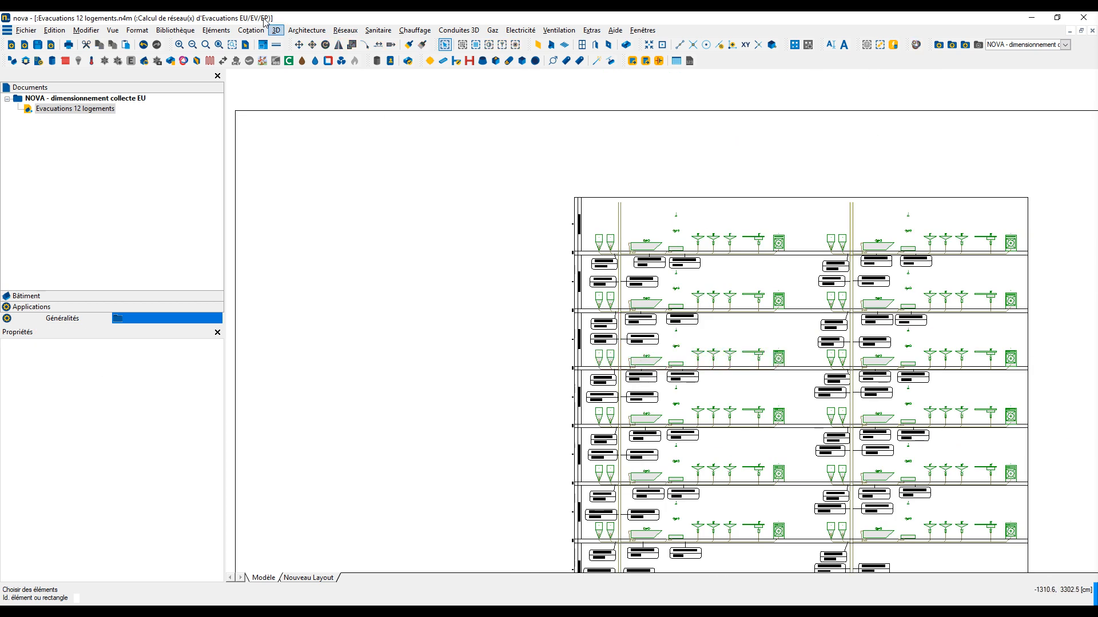
Step: Insert the Apprt Txx macro three times beside the building, stacking each copy on the stack ends of the one below
left_click(216, 32)
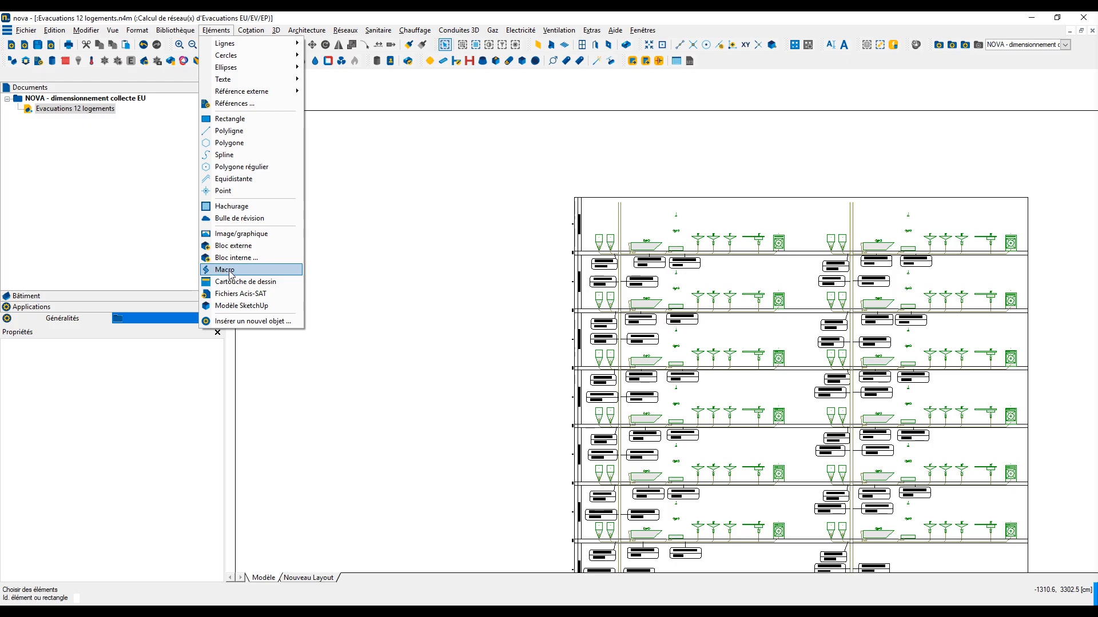
left_click(225, 270)
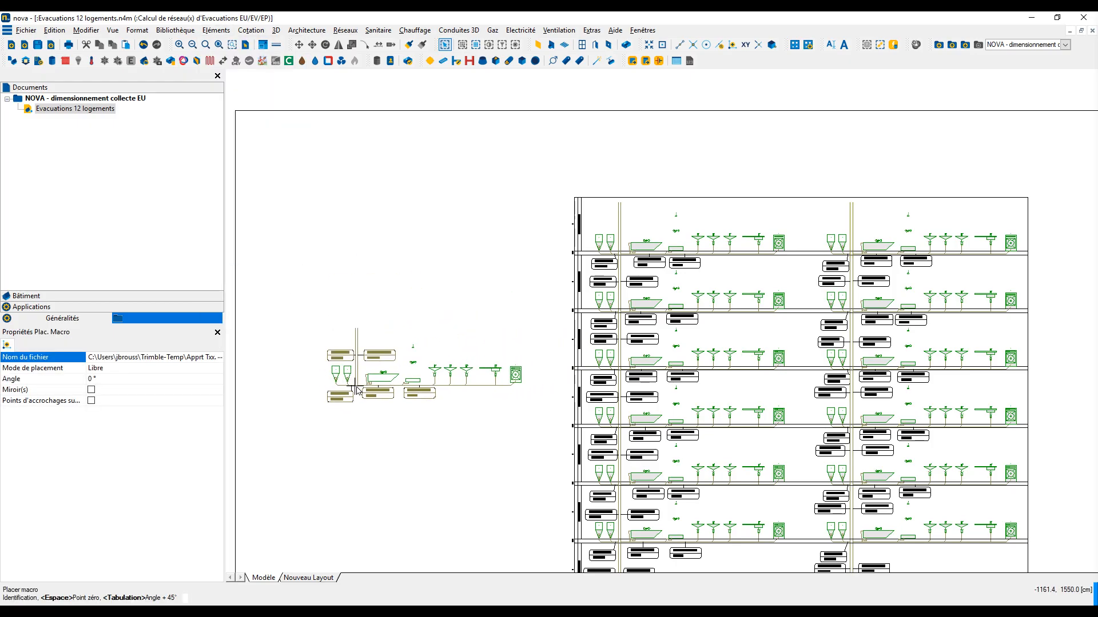
scroll(366, 323, "up", 5)
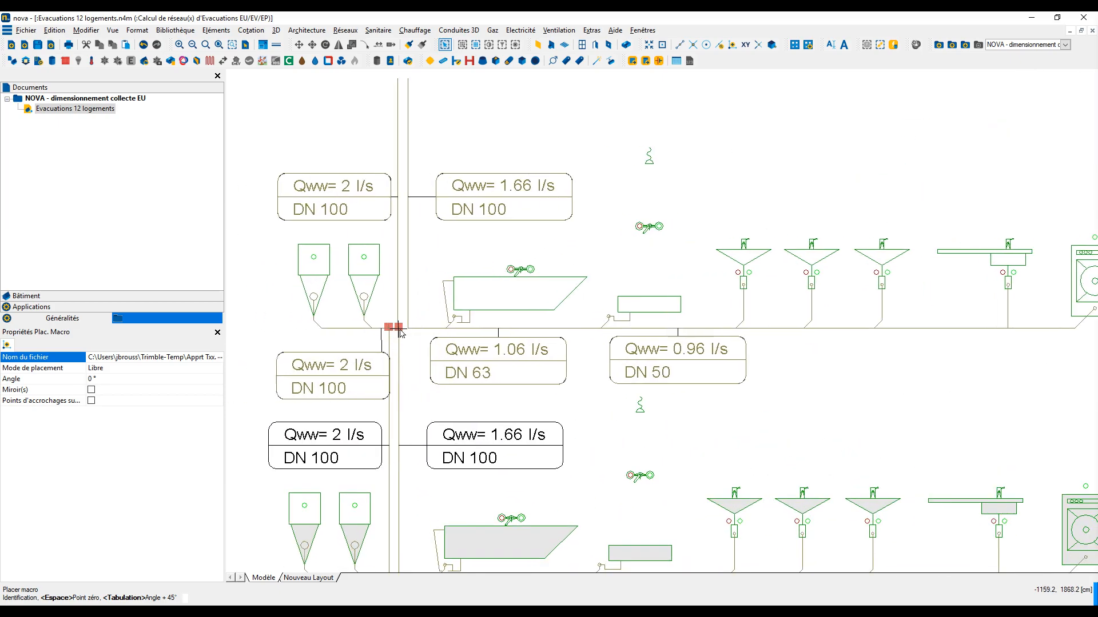
scroll(395, 328, "down", 1)
scroll(395, 326, "down", 3)
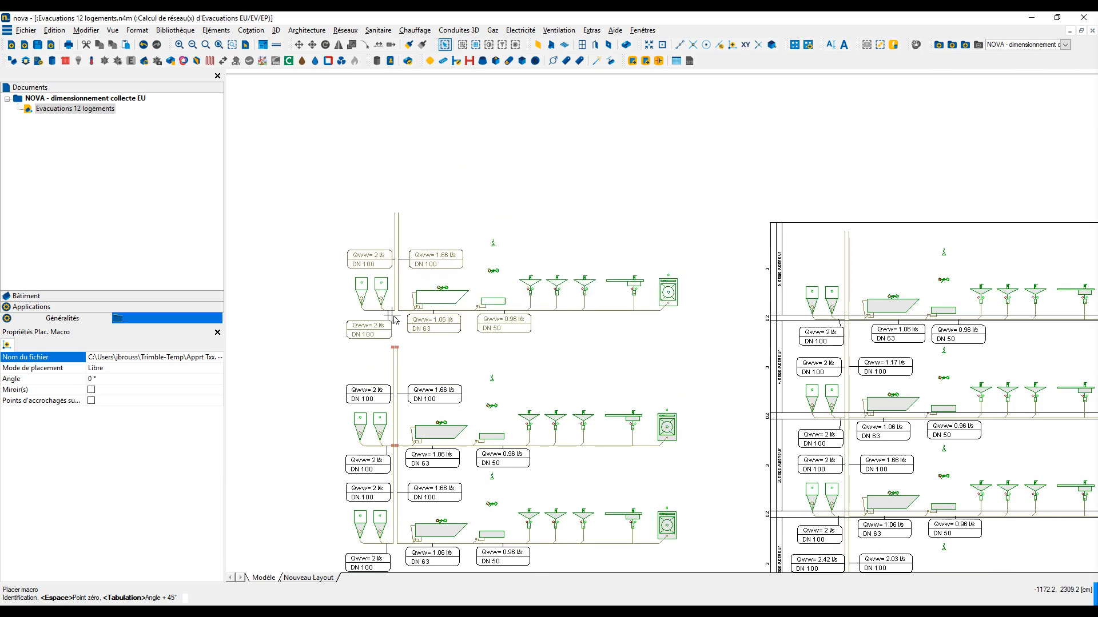
scroll(393, 319, "up", 4)
scroll(397, 235, "down", 2)
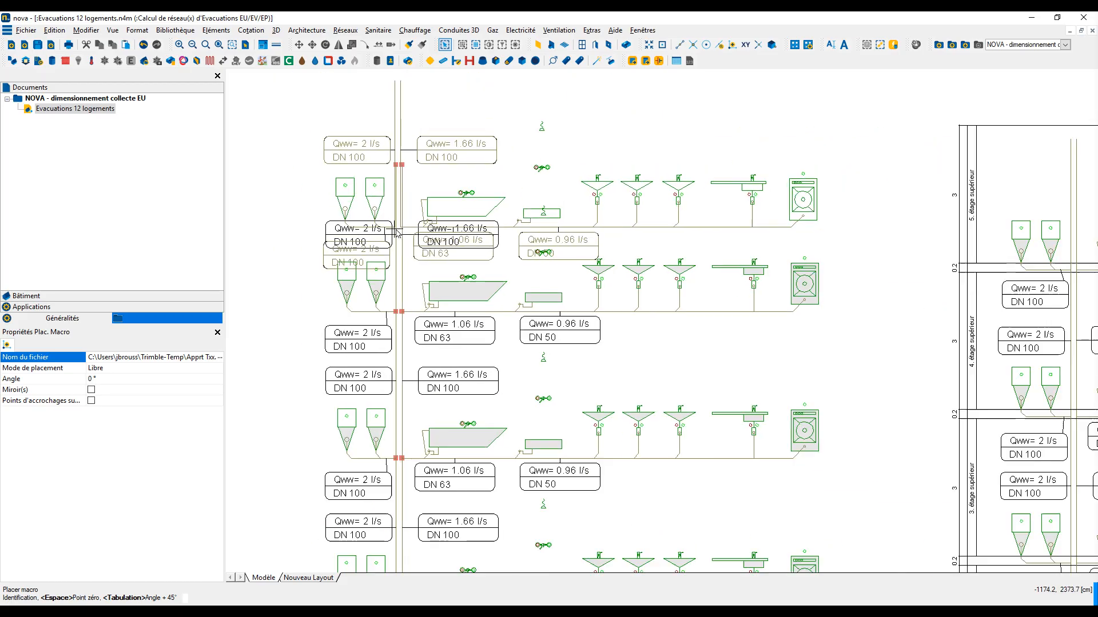
scroll(397, 231, "down", 1)
key("Escape")
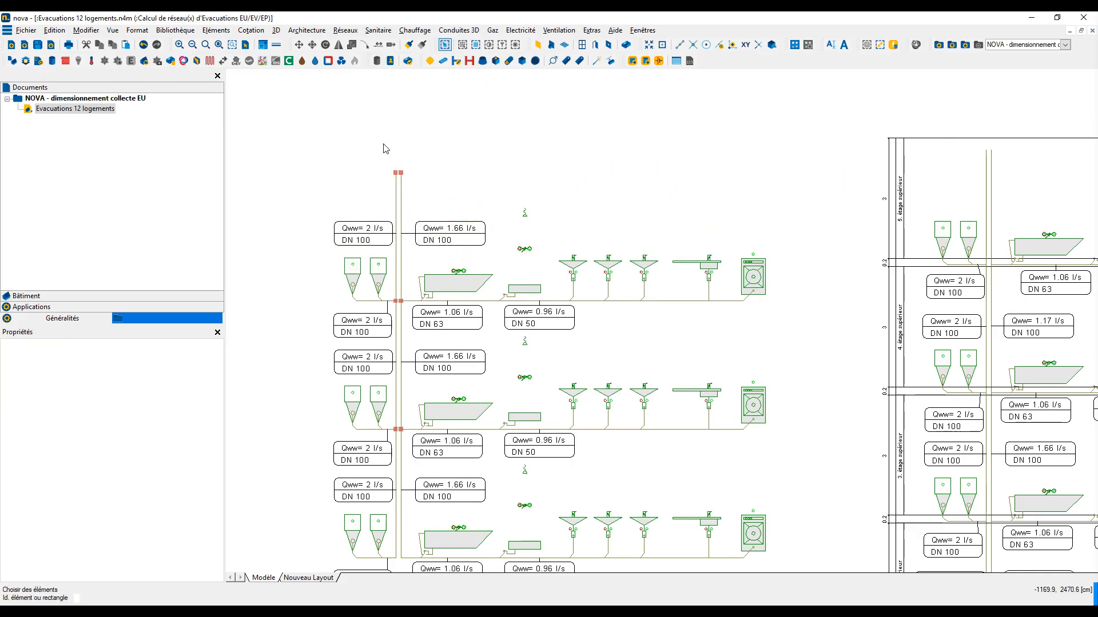
Step: Delete the three stacked dwelling layouts placed beside the building
left_click(345, 30)
left_click(346, 31)
scroll(403, 213, "down", 2)
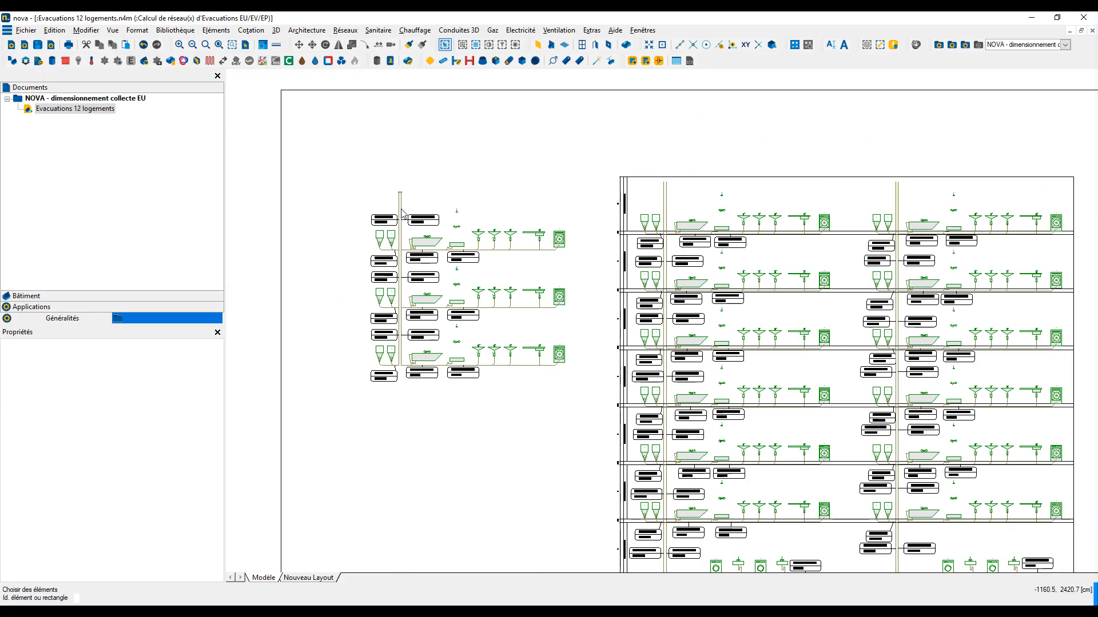
scroll(412, 246, "up", 3)
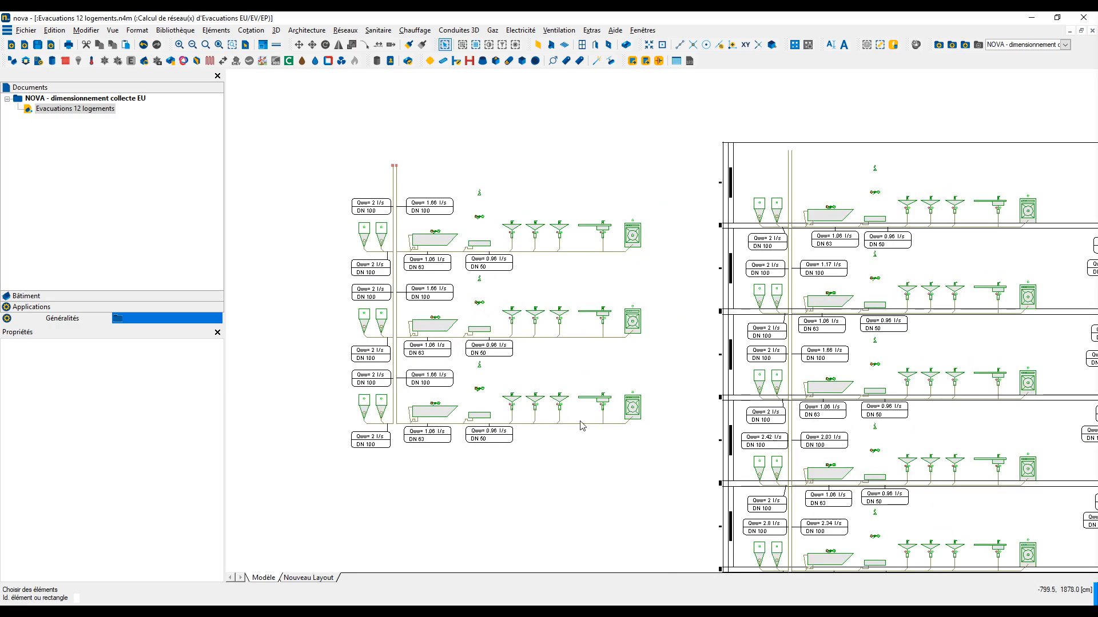
left_click_drag(668, 481, 297, 133)
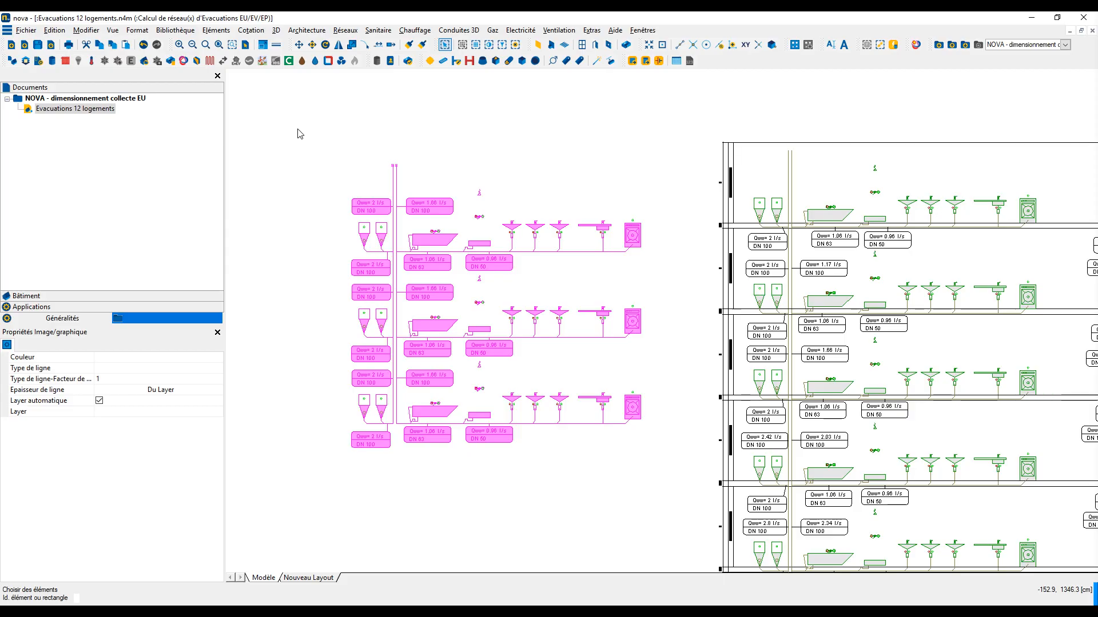
key("Delete")
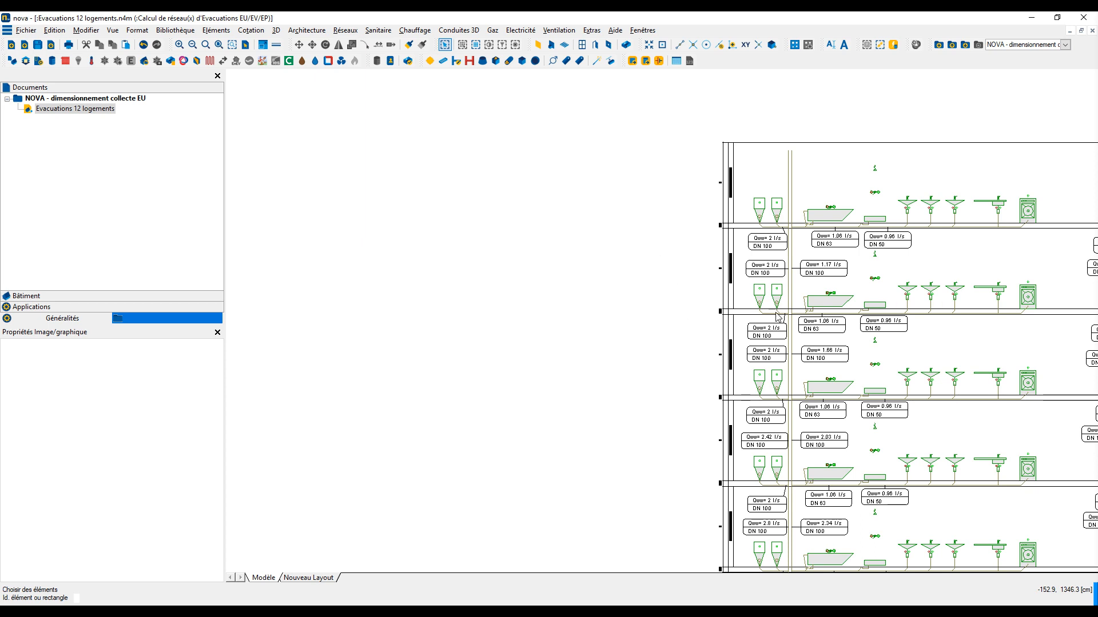
middle_click_drag(801, 336, 518, 337)
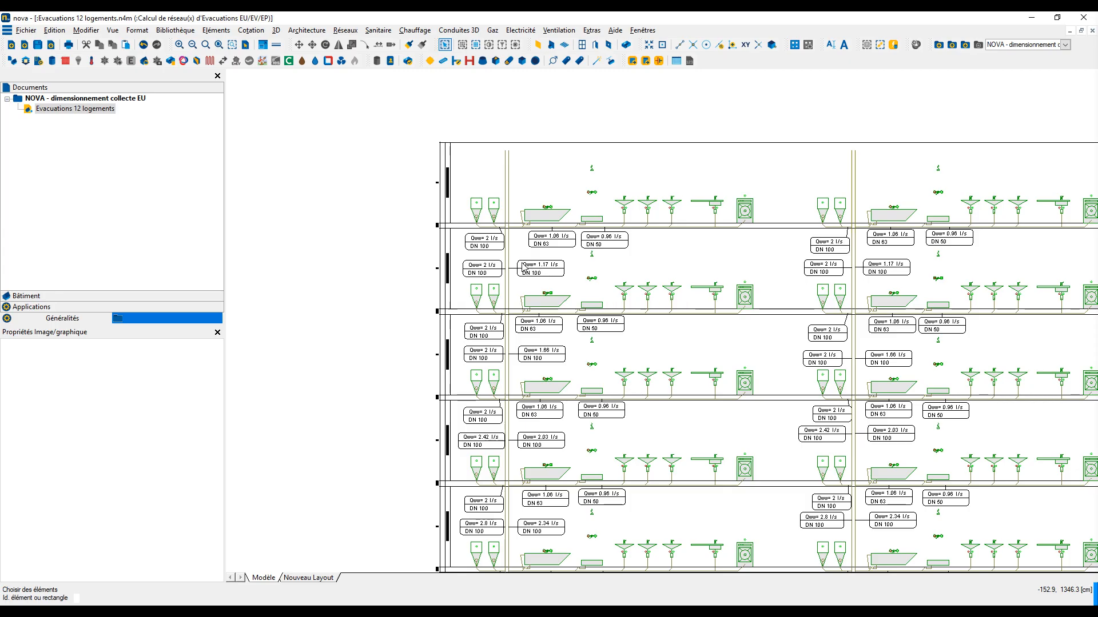
scroll(555, 287, "down", 3)
mouse_move(588, 310)
middle_mouse_down()
mouse_move(555, 288)
mouse_move(591, 276)
middle_mouse_up()
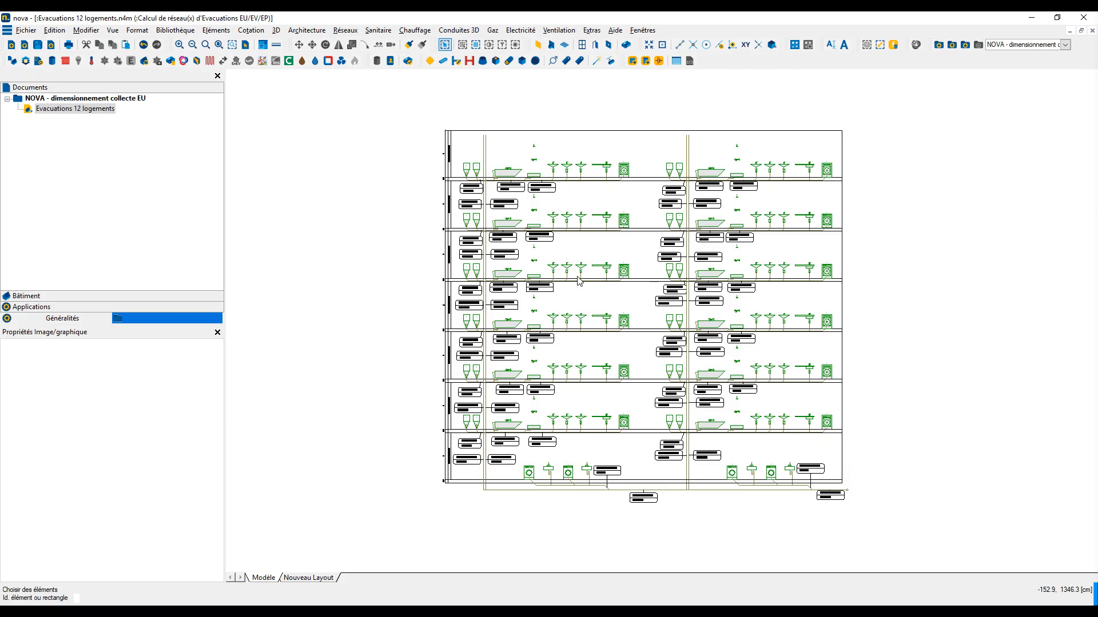
middle_click_drag(472, 212, 540, 284)
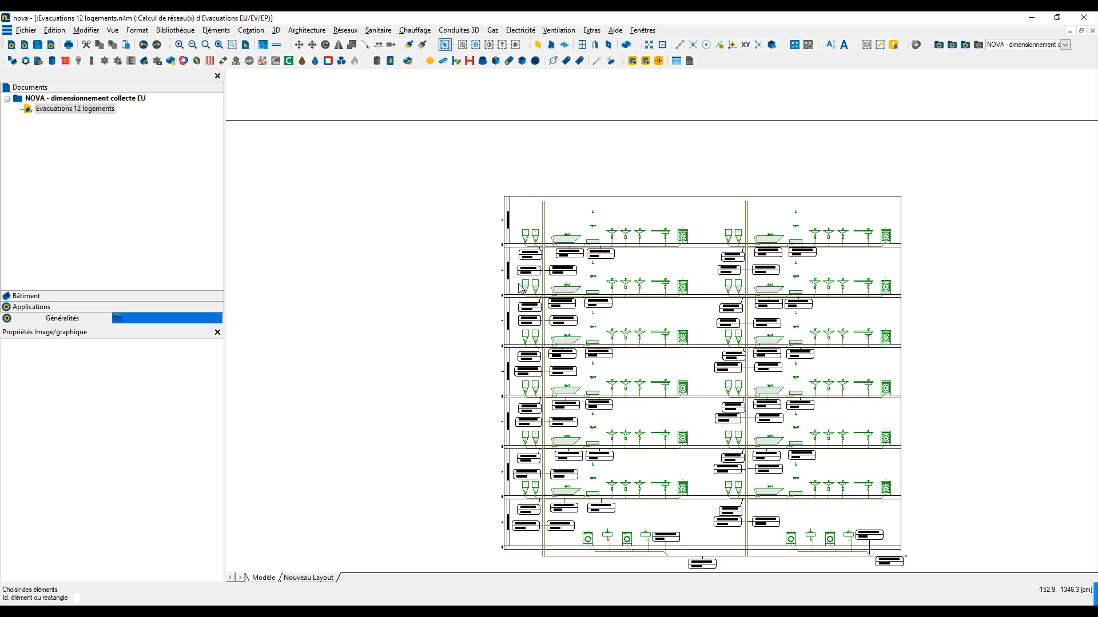
Step: Select both vertical stack pipes around the 4th upper floor and examine their conduit type and Est une colonne de chute setting
scroll(558, 285, "up", 2)
scroll(554, 273, "up", 2)
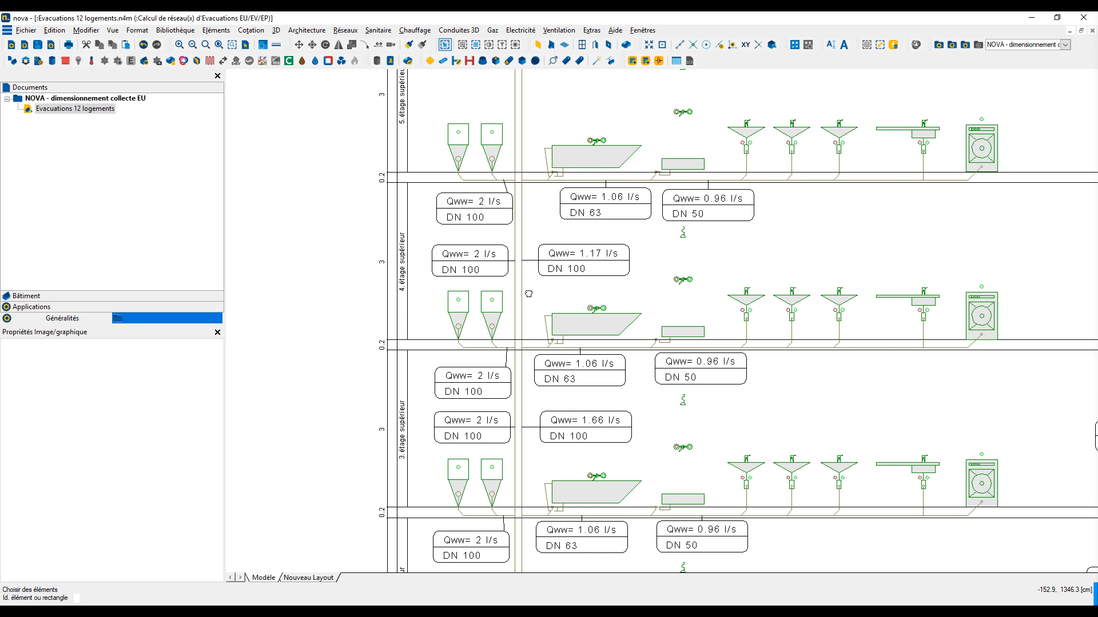
scroll(534, 309, "up", 2)
scroll(537, 311, "down", 1)
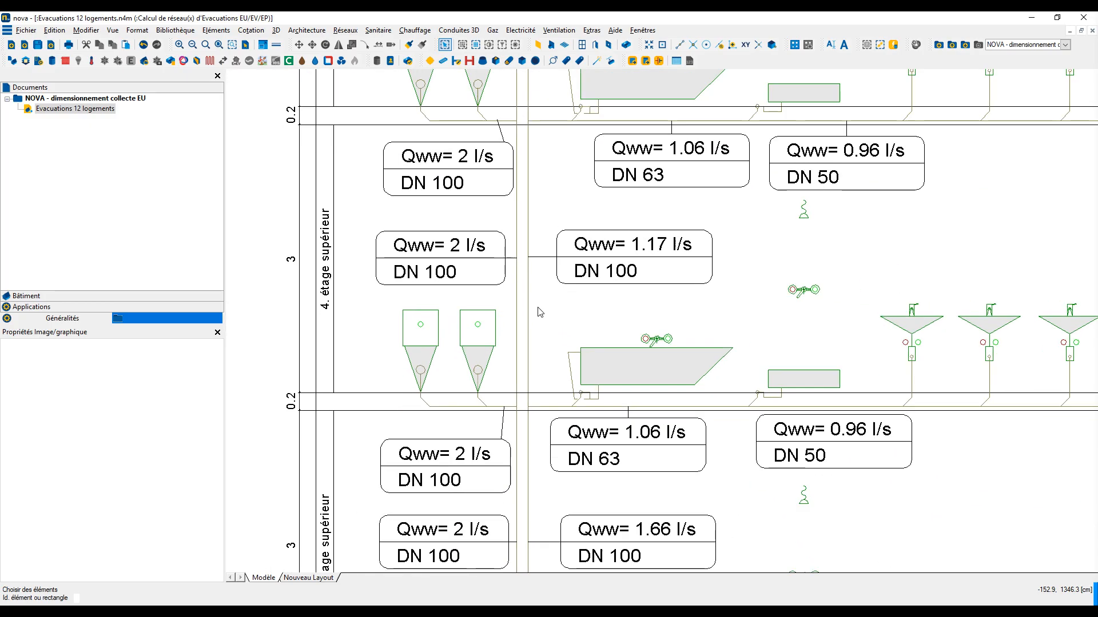
scroll(537, 311, "down", 1)
left_click(519, 324)
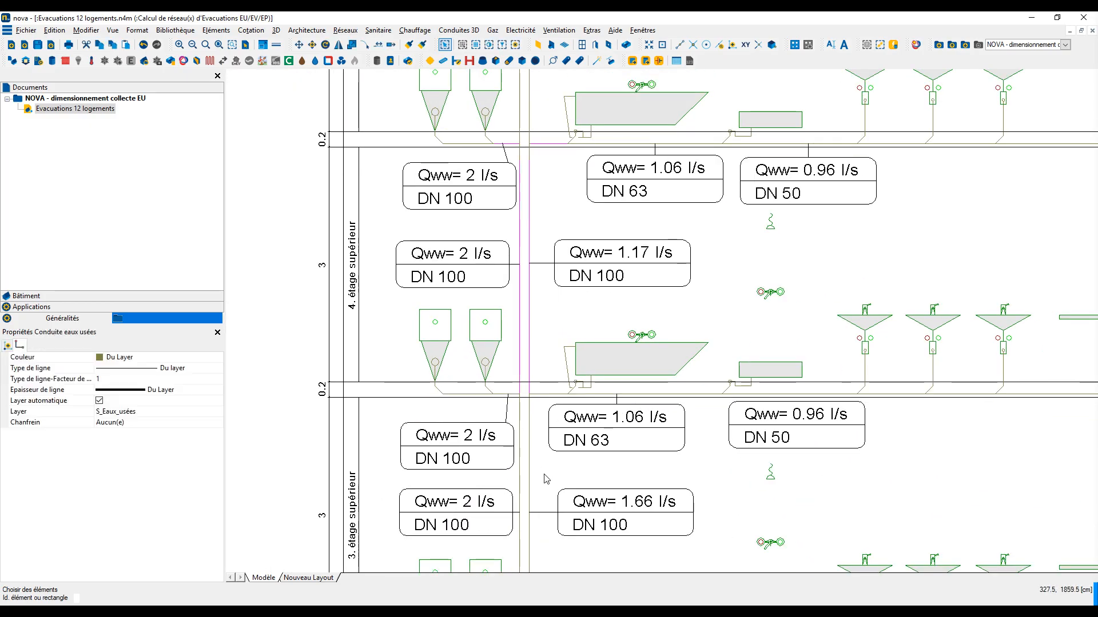
left_click(529, 476)
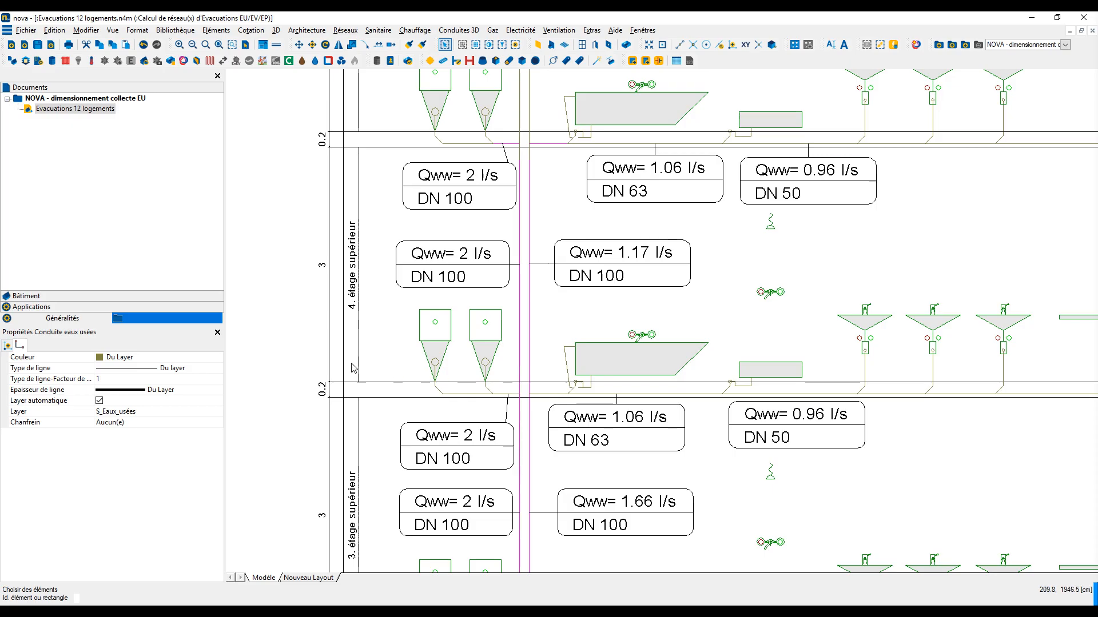
left_click(7, 345)
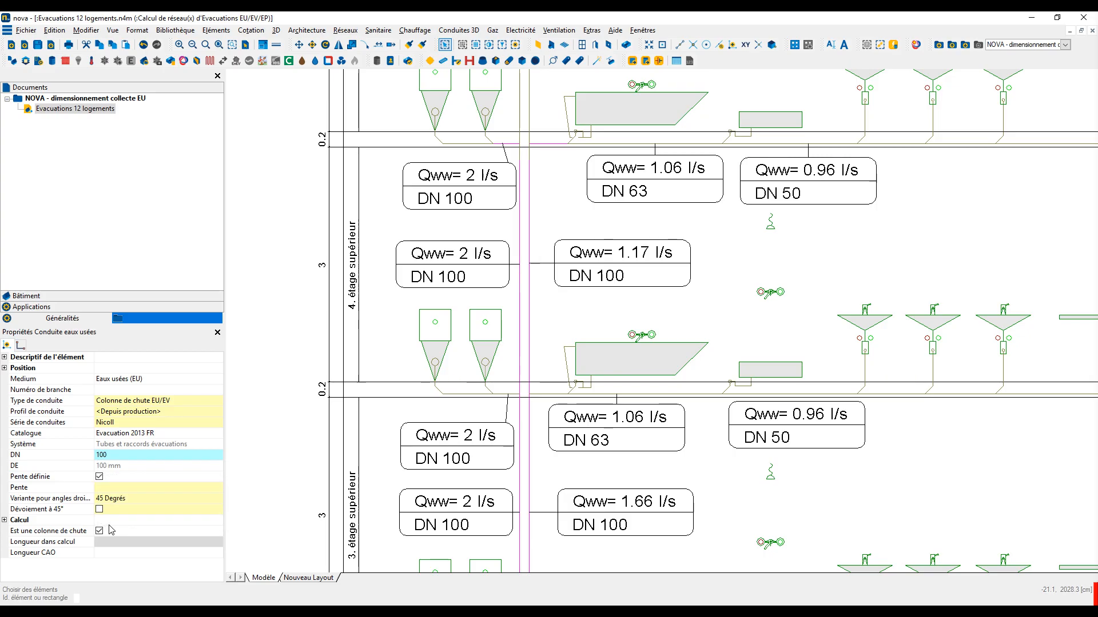
left_click(273, 280)
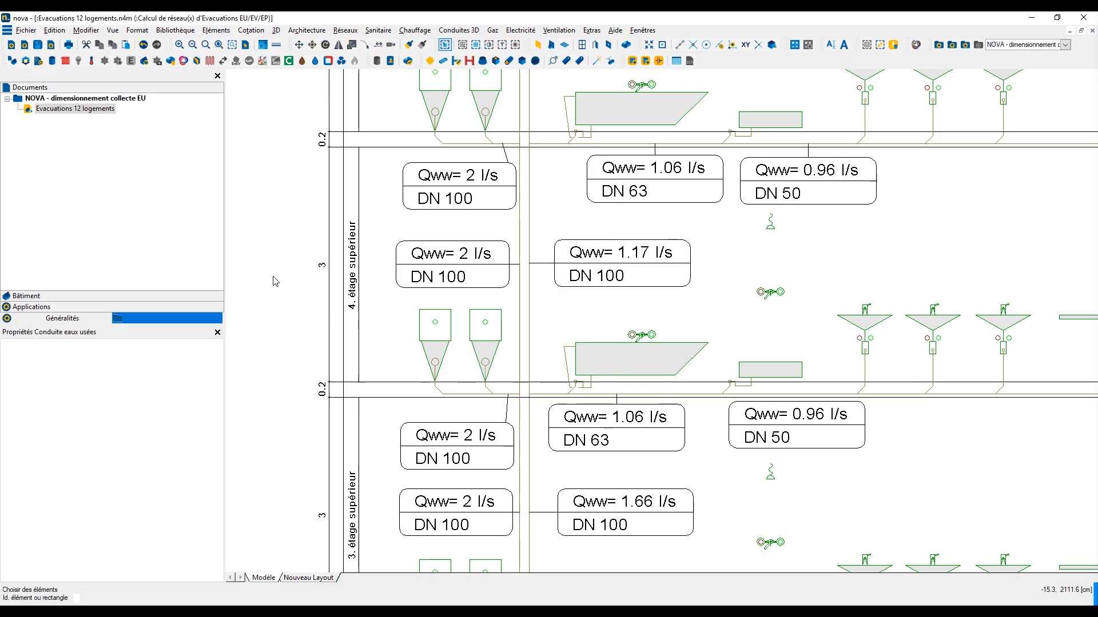
Step: Select the WC branch pipe on the 4th upper floor and examine its conduit type, slope and calculation properties
scroll(528, 381, "up", 2)
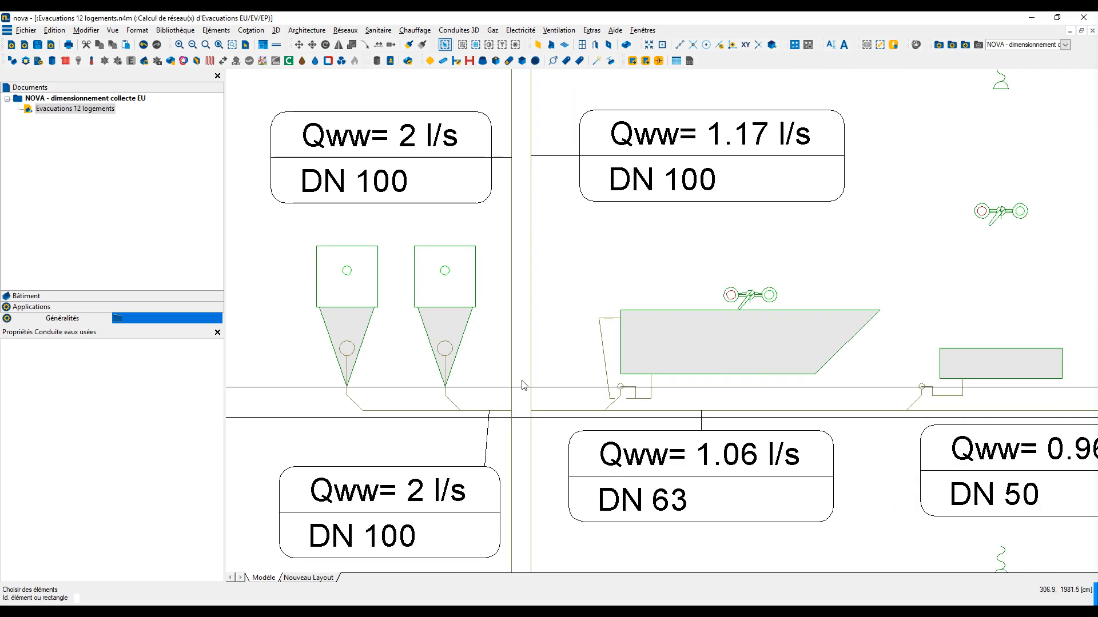
left_click(501, 411)
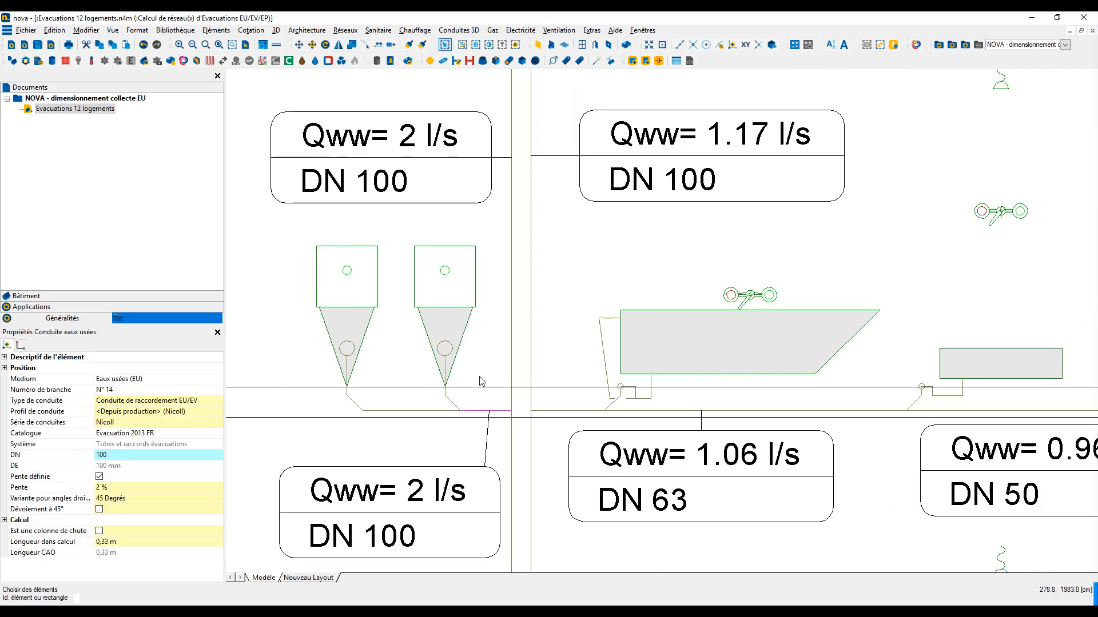
Step: Select the outlet section of the horizontal collector below the lowest level and examine its conduit type, DN and slope
scroll(482, 359, "down", 17)
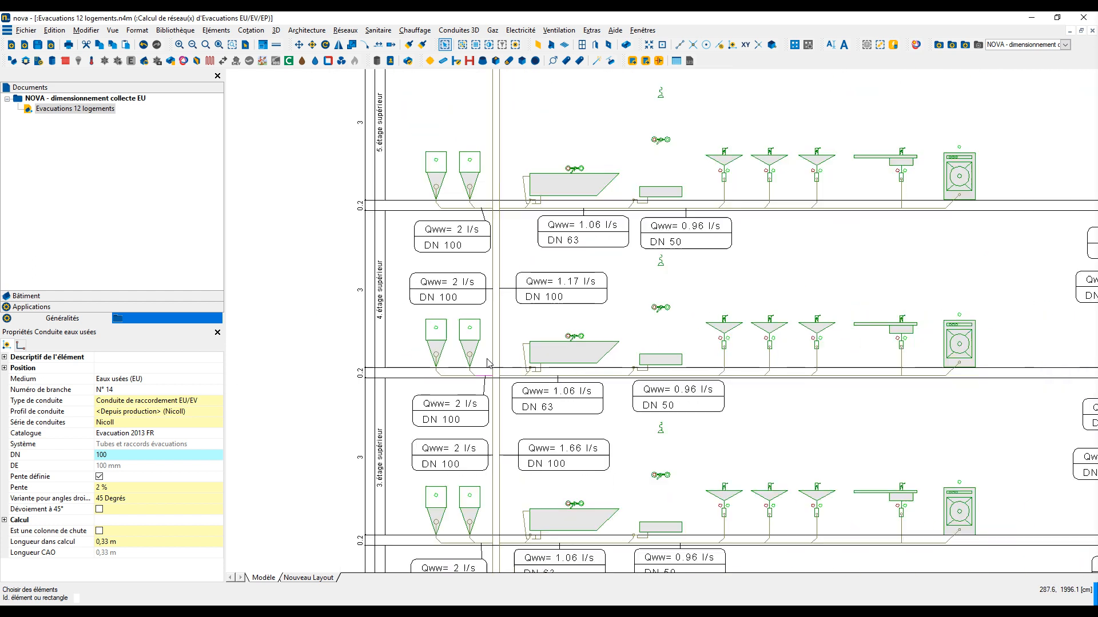
middle_click_drag(714, 565, 633, 365)
scroll(633, 368, "up", 8)
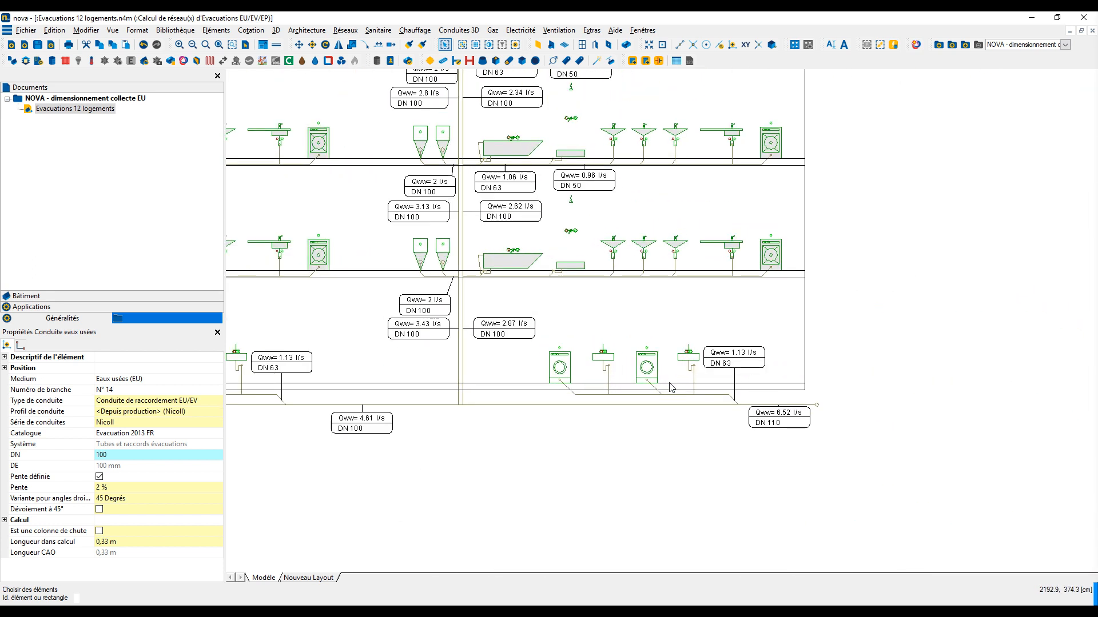
left_click(850, 421)
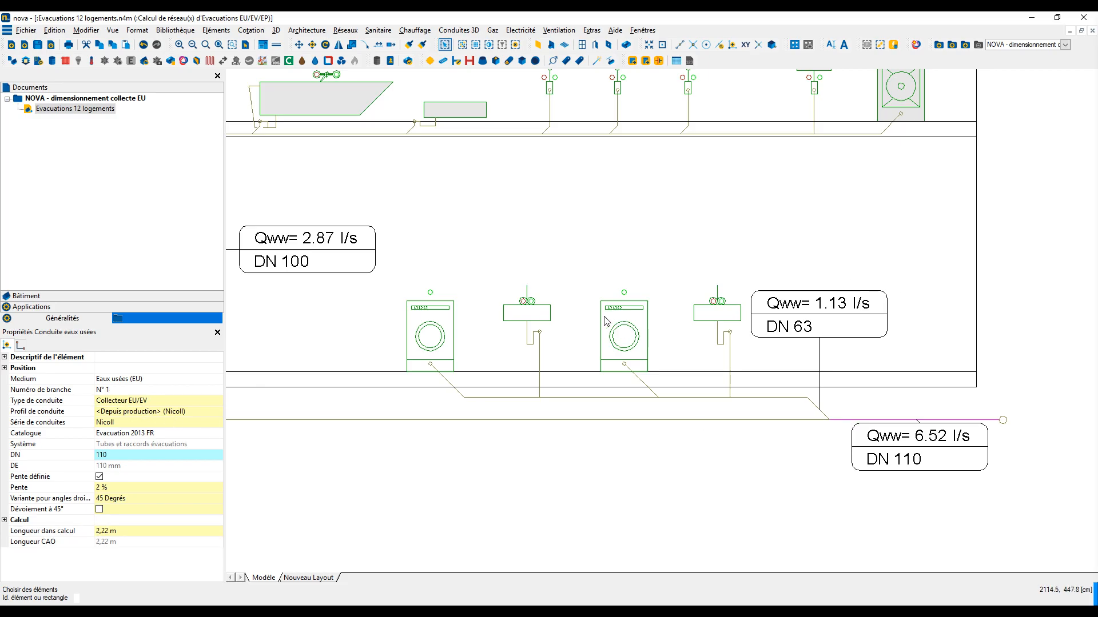
Step: Select the bathtub branch pipe beside the first stacks on the 1st upper floor and examine its Longueur dans calcul
scroll(569, 318, "down", 8)
scroll(466, 309, "up", 5)
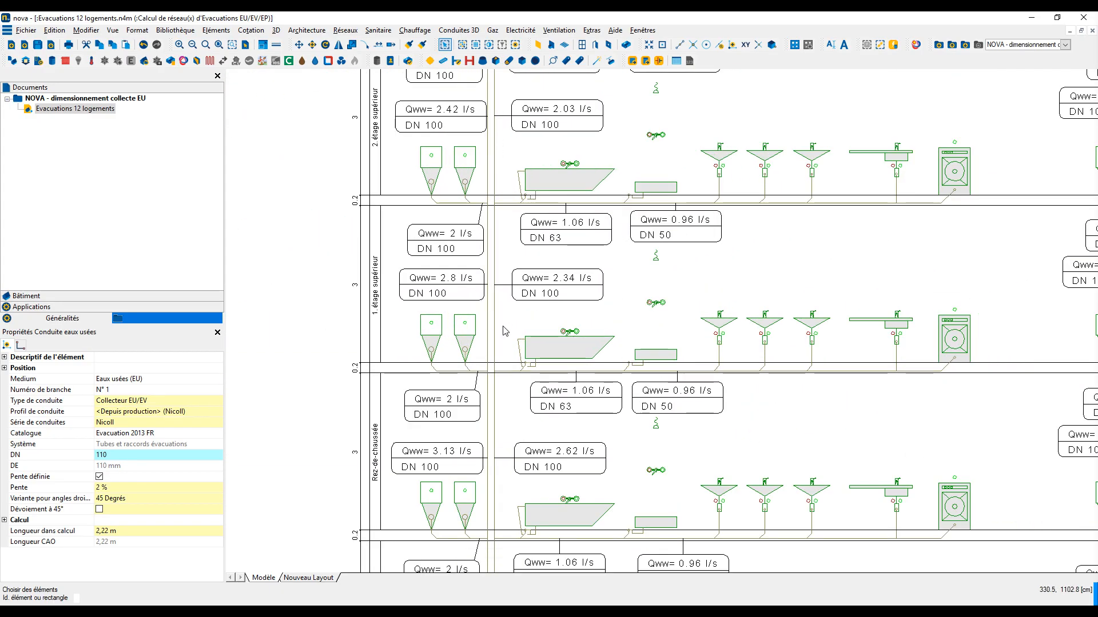
scroll(501, 333, "up", 3)
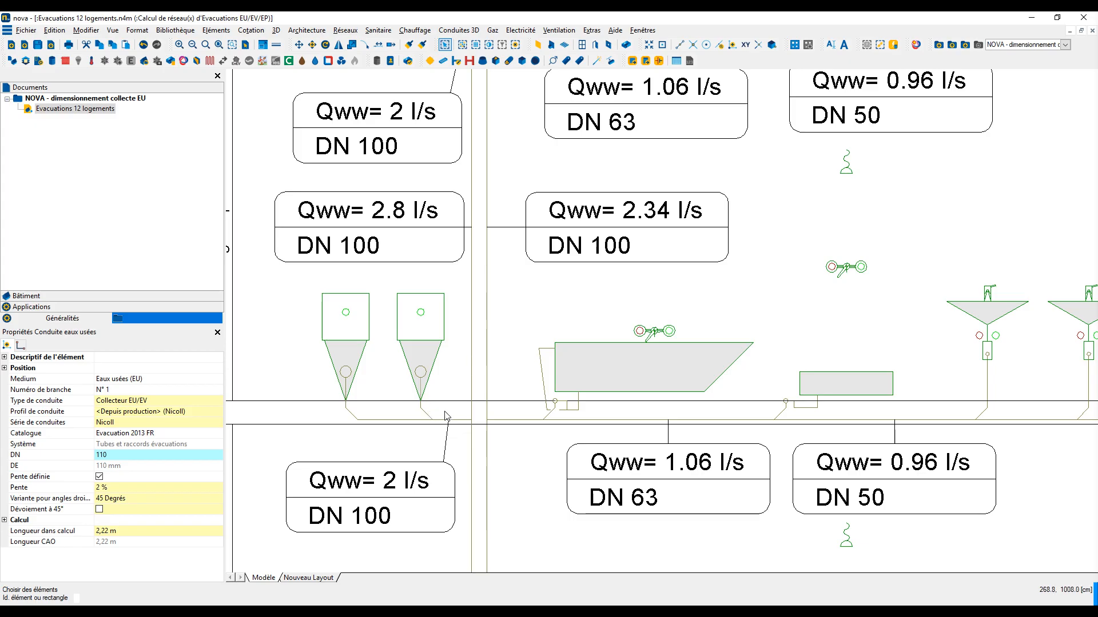
left_click(502, 423)
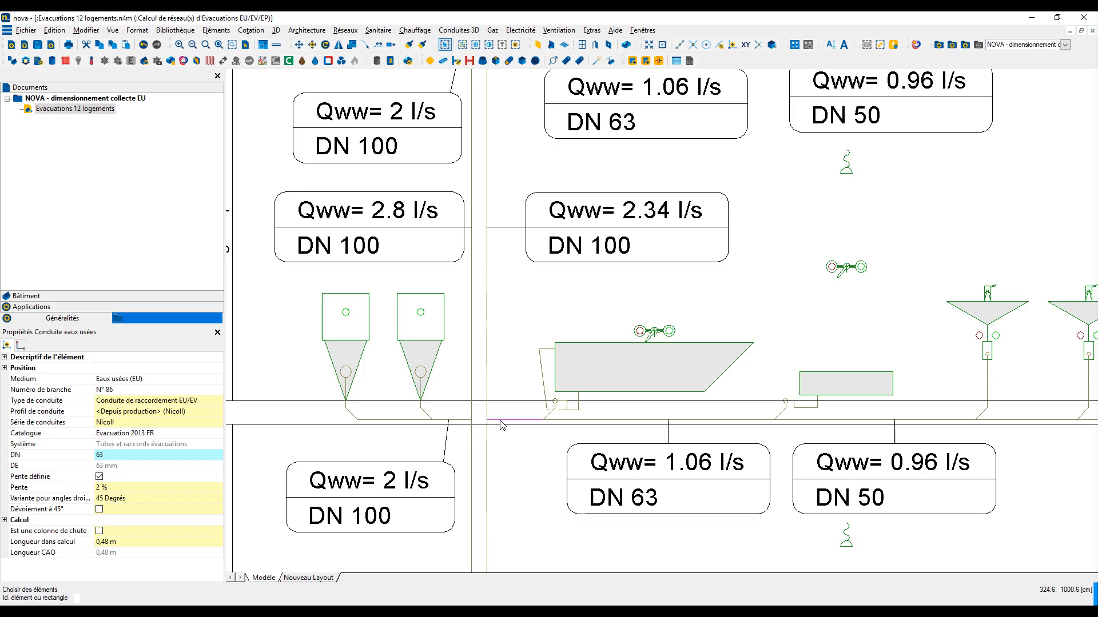
left_click(126, 542)
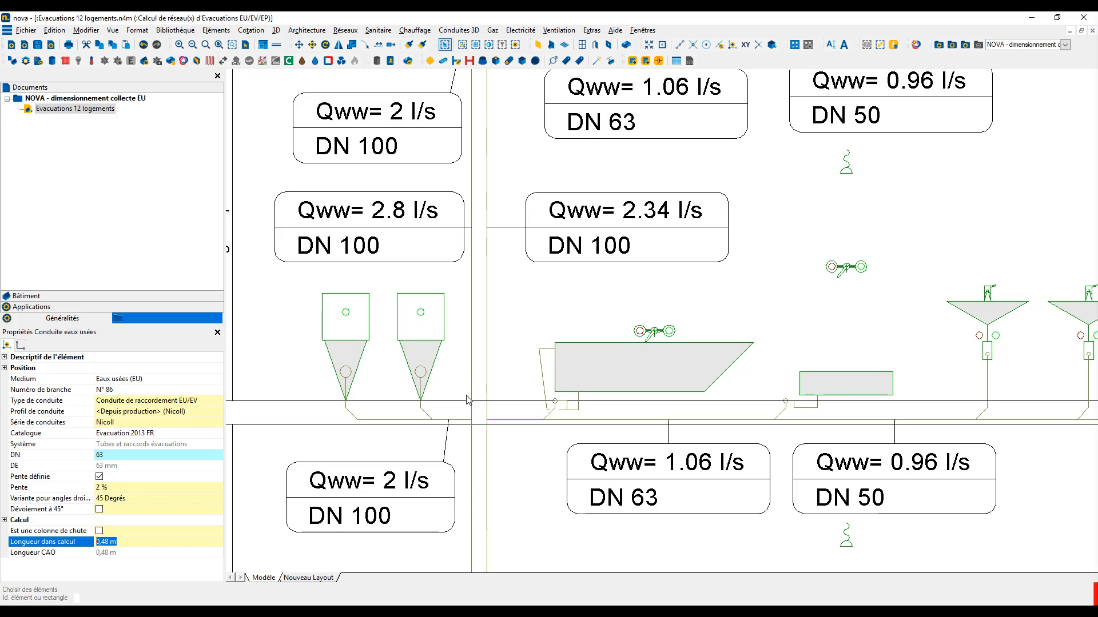
Step: Delete the horizontal collector section that links the first laundry branch to the second pair of stacks below the lowest level
scroll(583, 325, "down", 6)
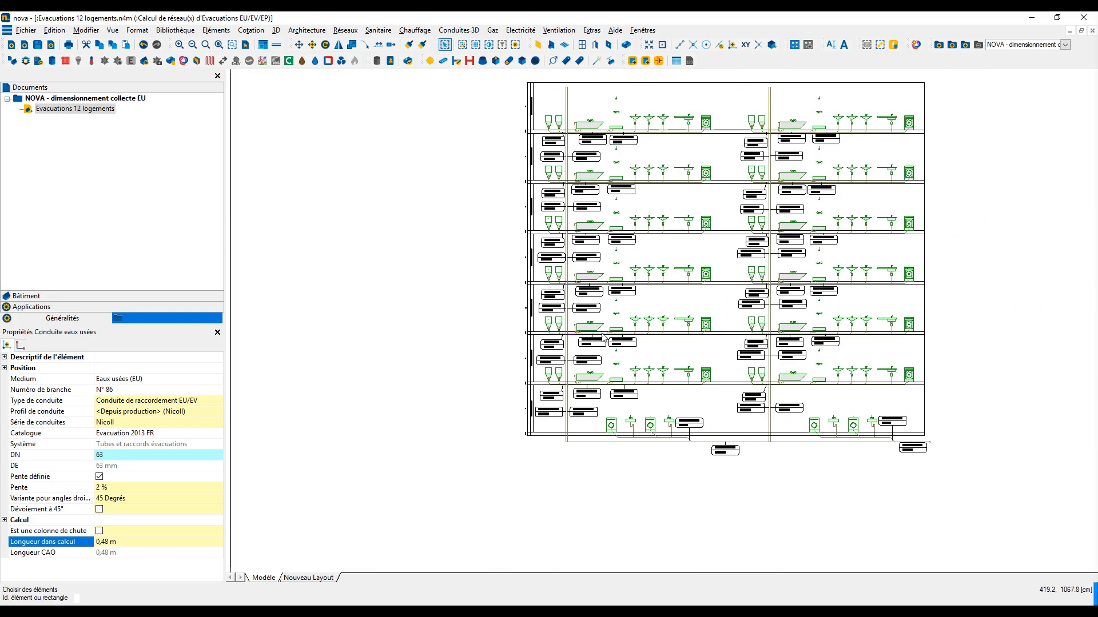
middle_click_drag(650, 345, 511, 359)
left_click(550, 374)
middle_click_drag(585, 387, 550, 422)
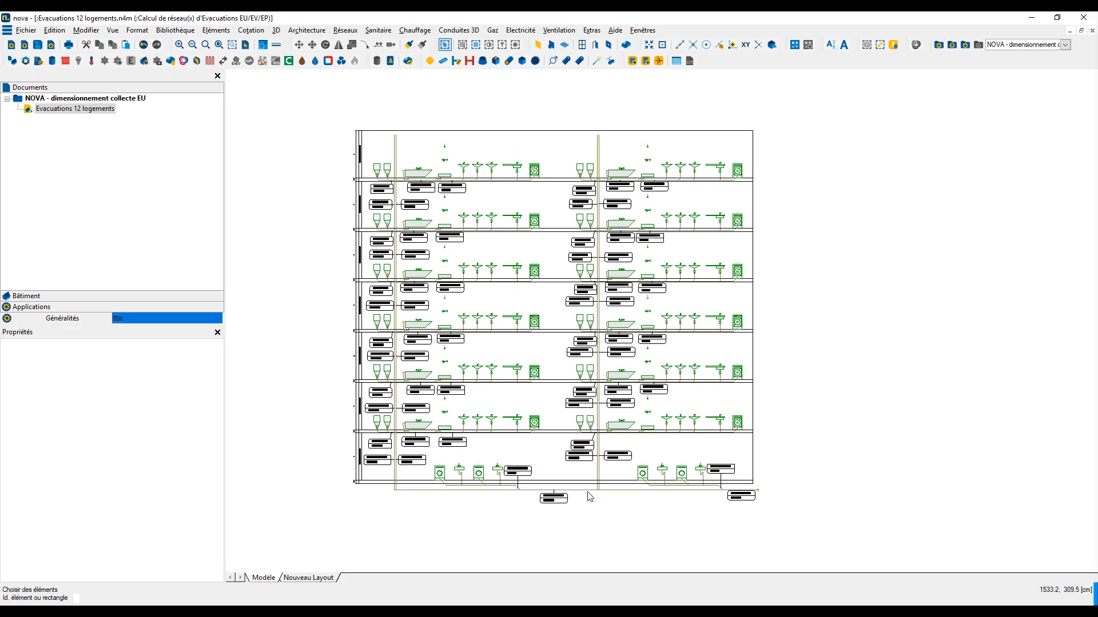
scroll(581, 494, "up", 3)
scroll(581, 494, "down", 2)
middle_click_drag(581, 494, 610, 520)
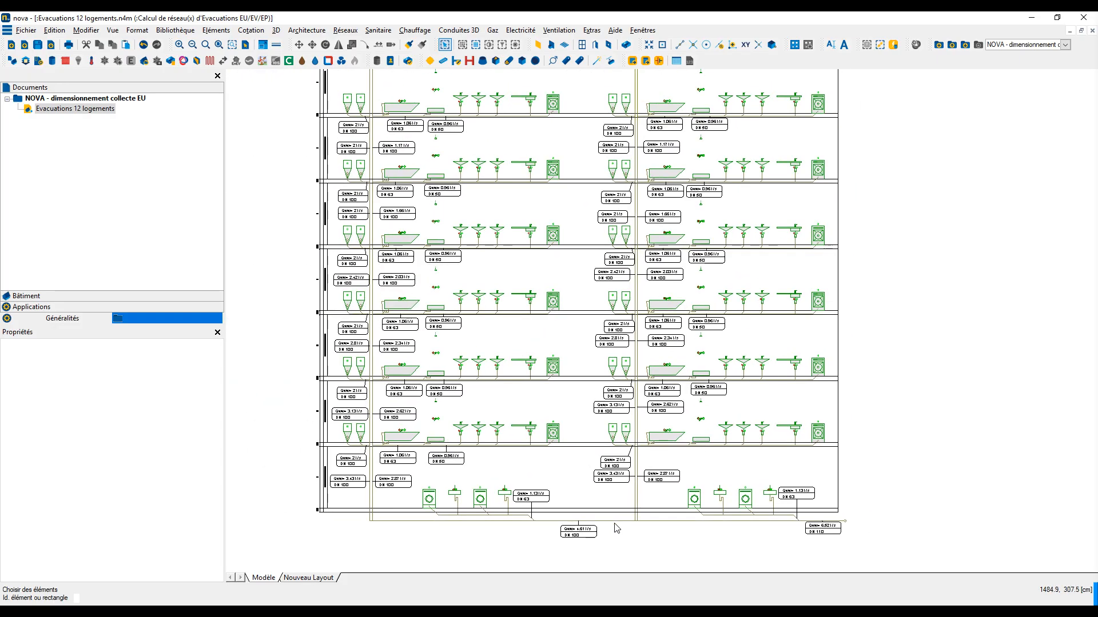
left_click(613, 522)
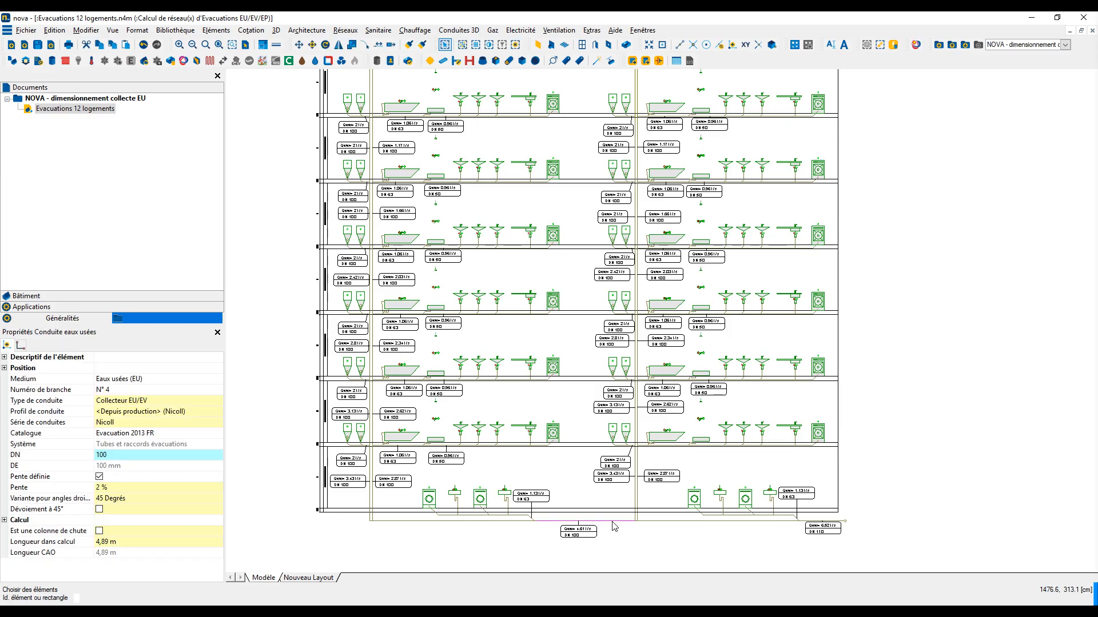
key("Escape")
scroll(538, 535, "up", 4)
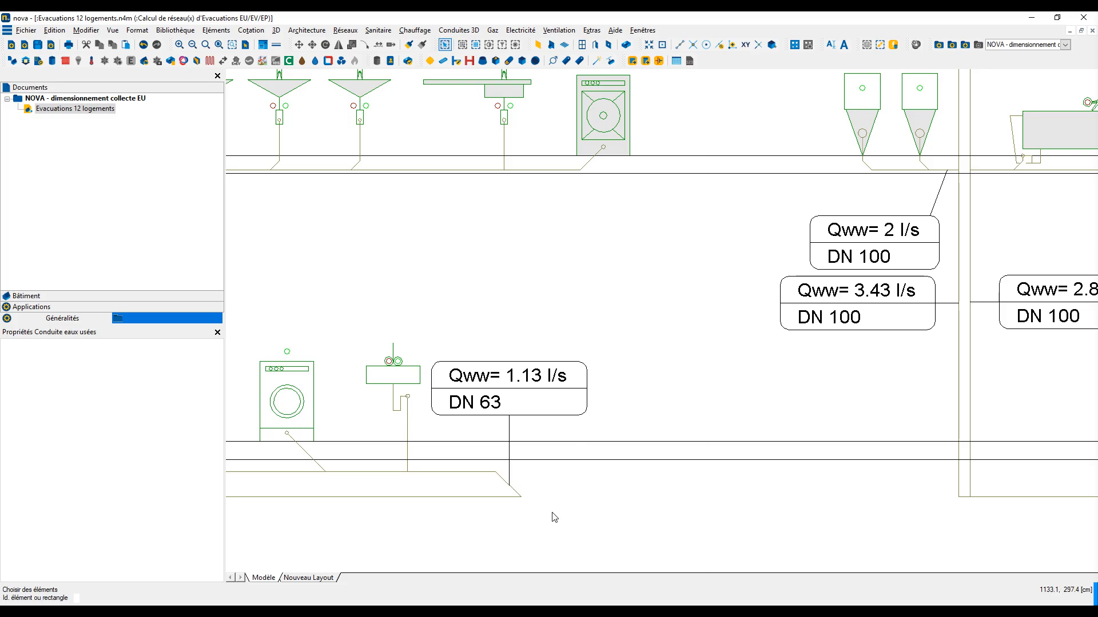
scroll(554, 518, "down", 2)
scroll(553, 518, "down", 2)
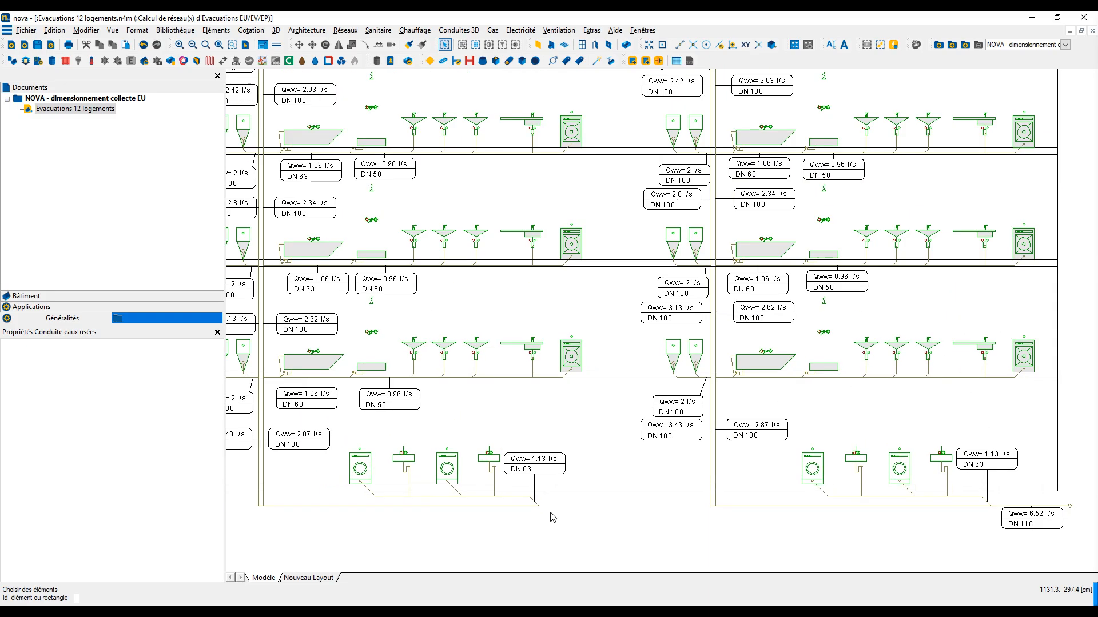
scroll(553, 517, "down", 2)
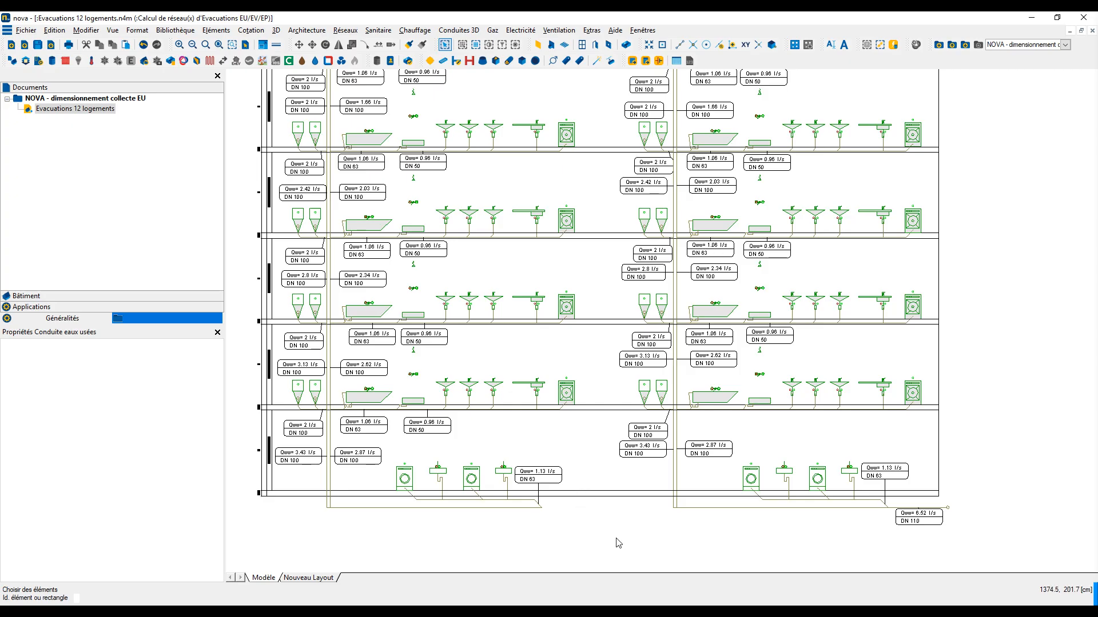
scroll(612, 517, "down", 1)
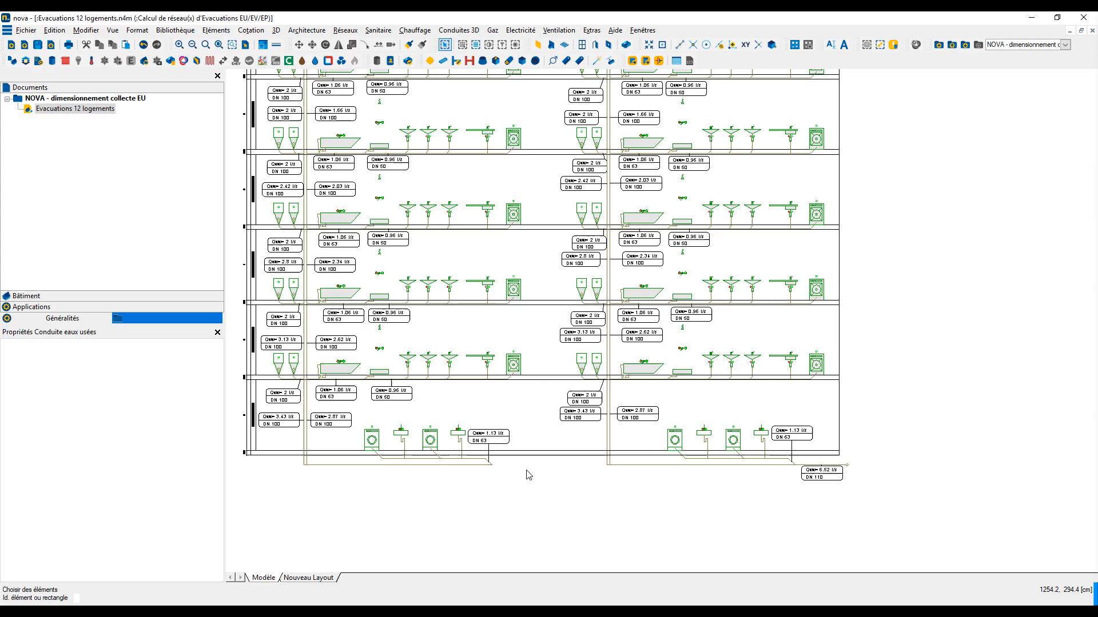
scroll(551, 468, "down", 2)
Step: Undo the deletion of the collector section between the two pairs of stacks
key("ctrl+z")
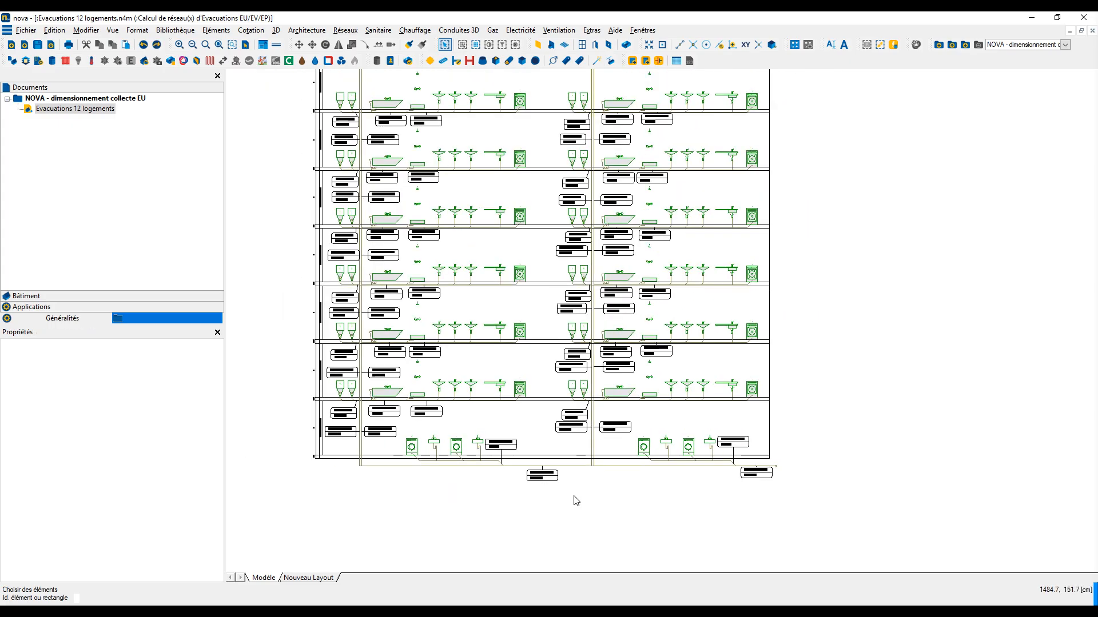
scroll(546, 471, "up", 3)
scroll(547, 478, "up", 1)
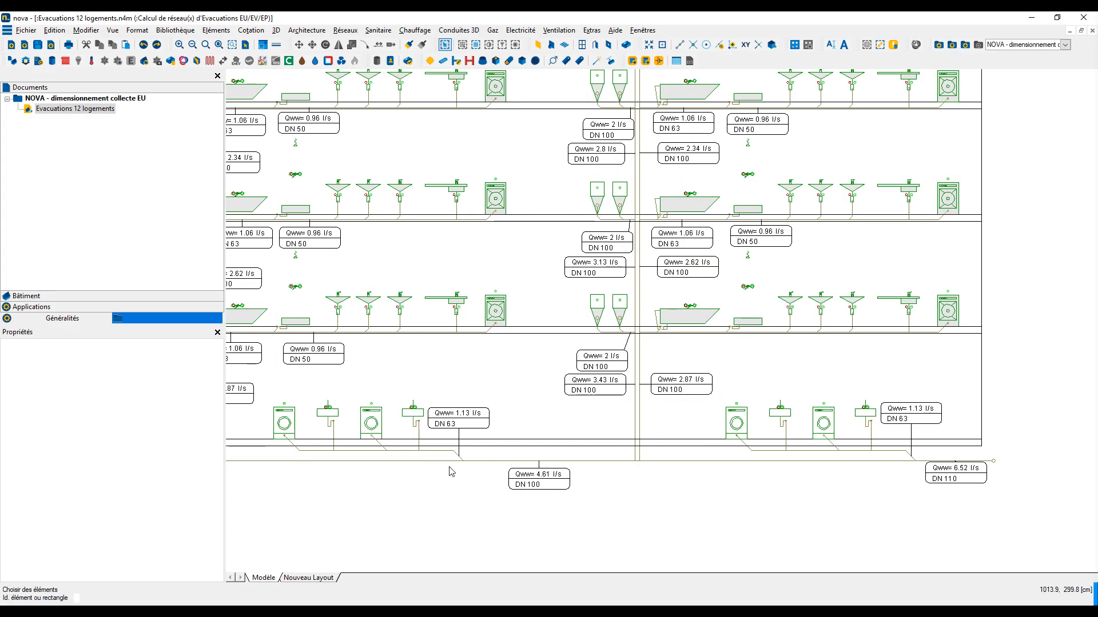
scroll(568, 403, "down", 4)
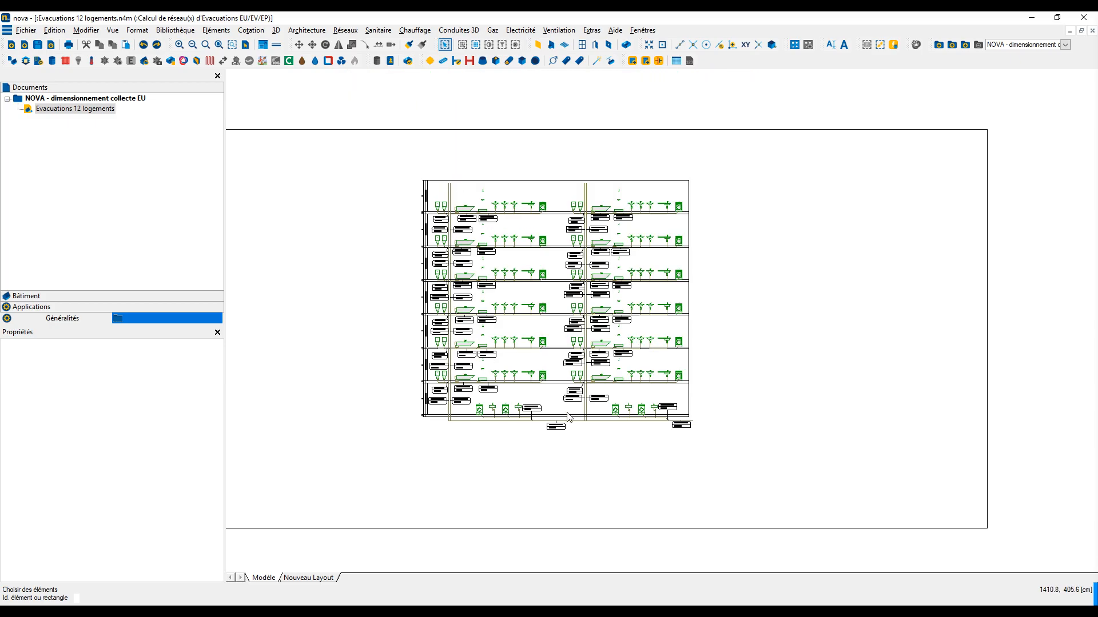
middle_click_drag(512, 384, 516, 421)
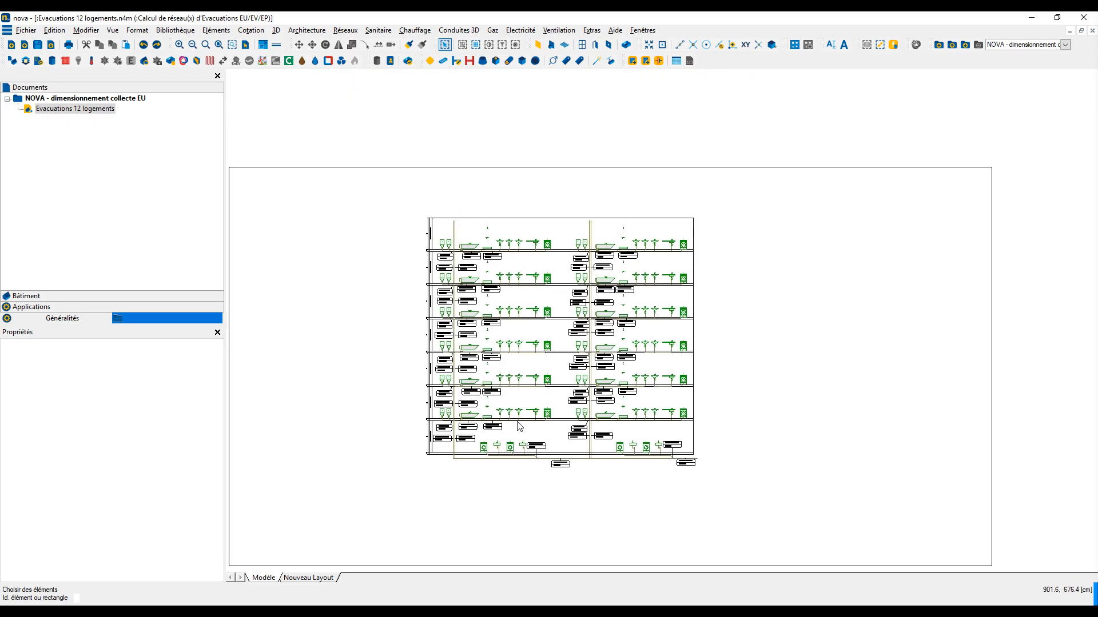
Step: Start the network import from drawings in the wastewater calculation module and confirm the assignment of the model drawings
left_click(303, 61)
left_click(119, 31)
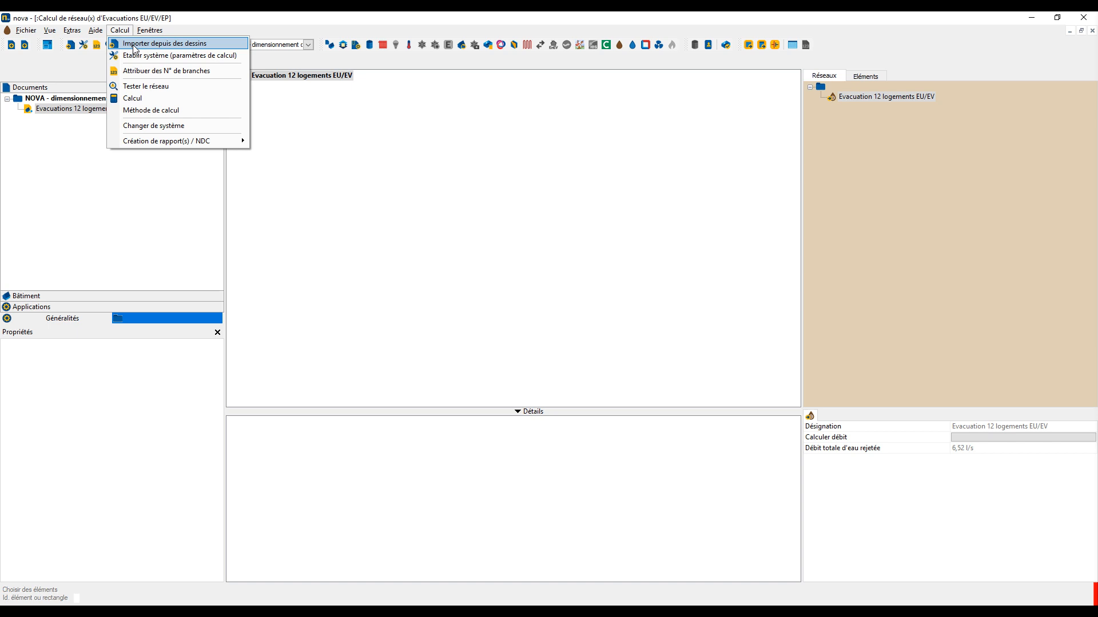
left_click(134, 46)
left_click(470, 272)
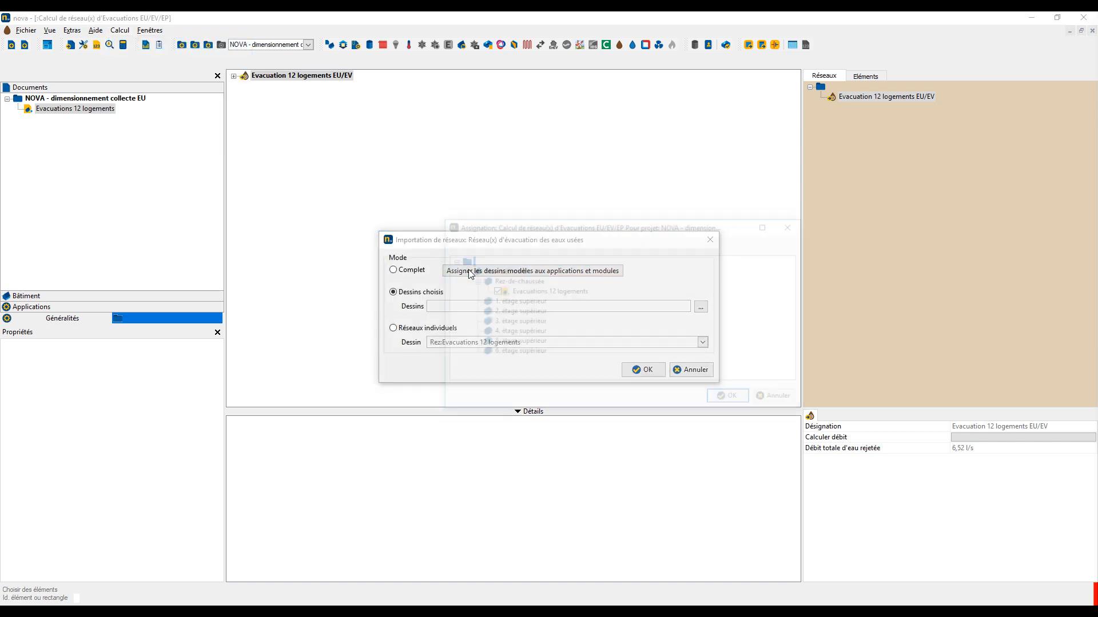
left_click(731, 399)
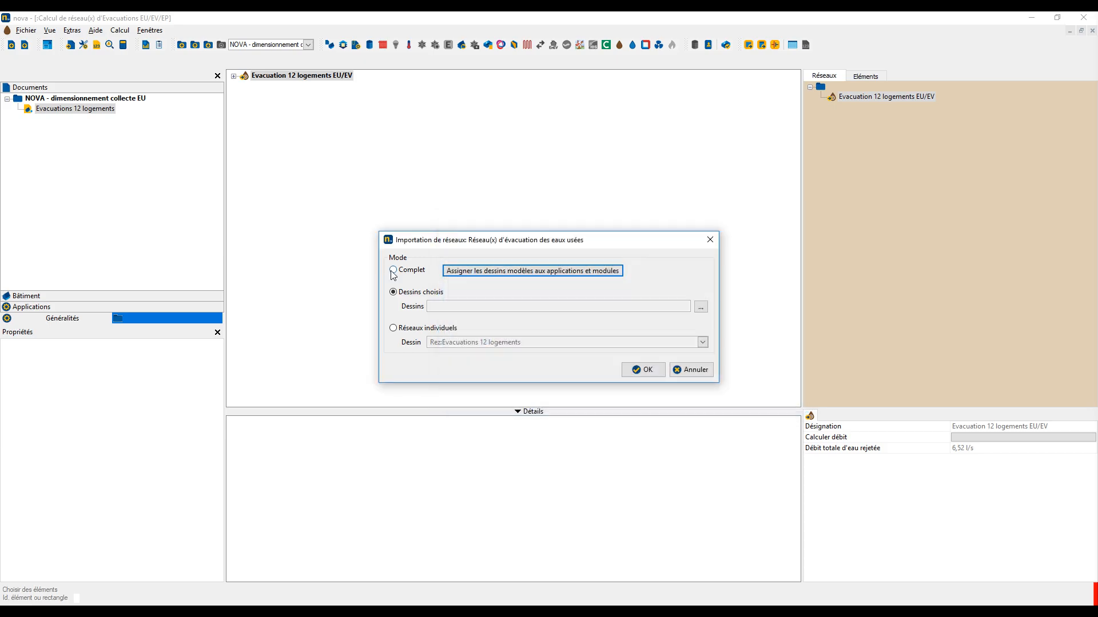
Step: Import the wastewater network in Complet mode, close the message list and return to the drawing
left_click(393, 270)
left_click(643, 369)
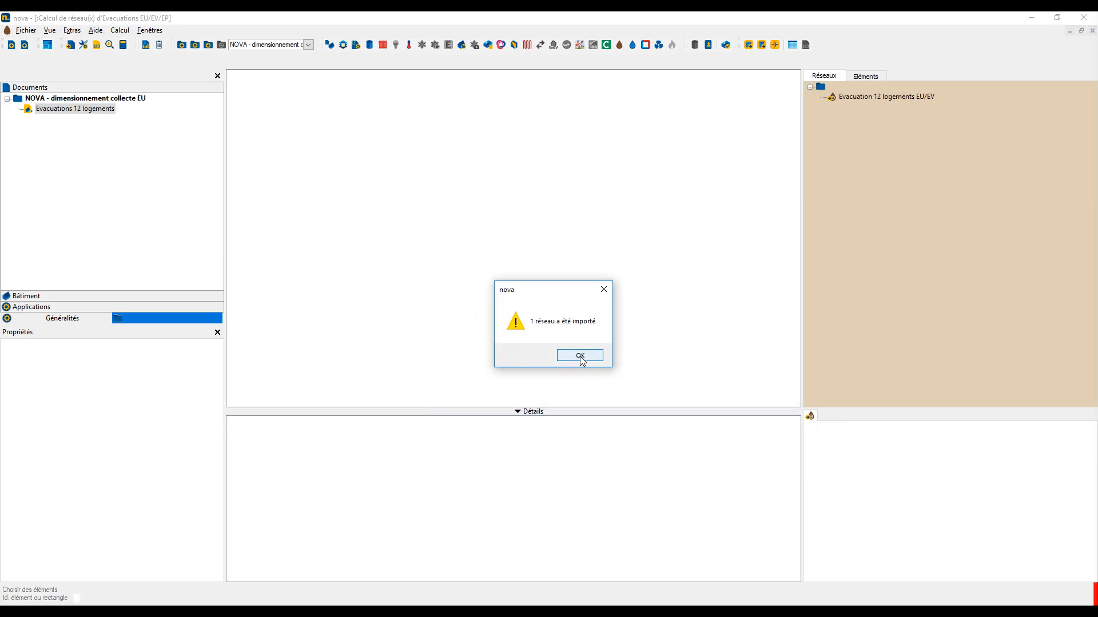
left_click(581, 358)
right_click(374, 170)
left_click(394, 172)
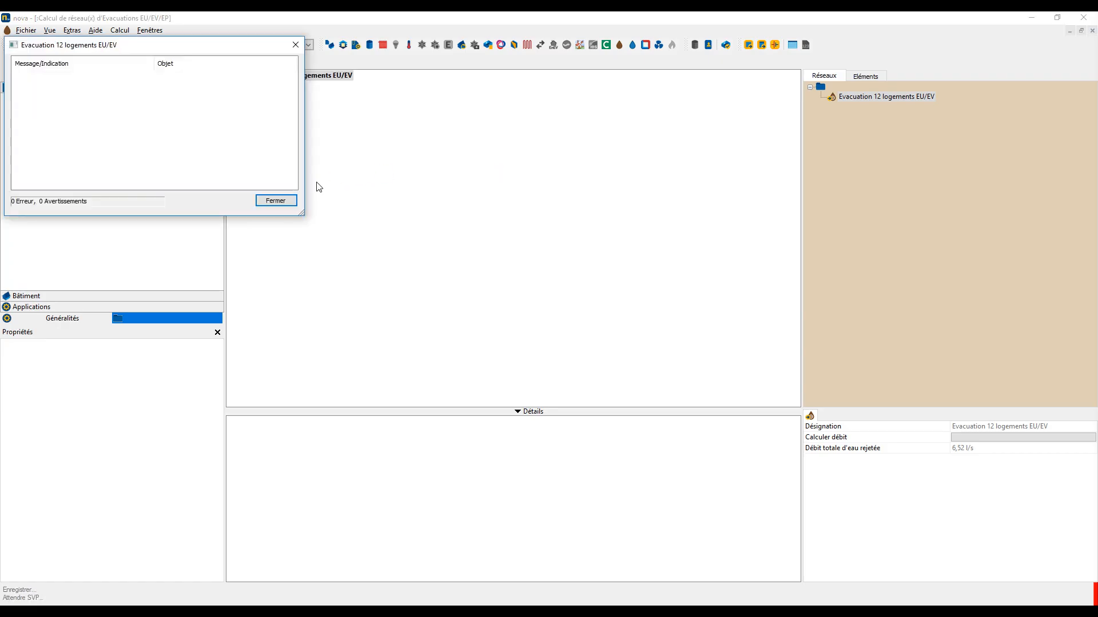
left_click(275, 201)
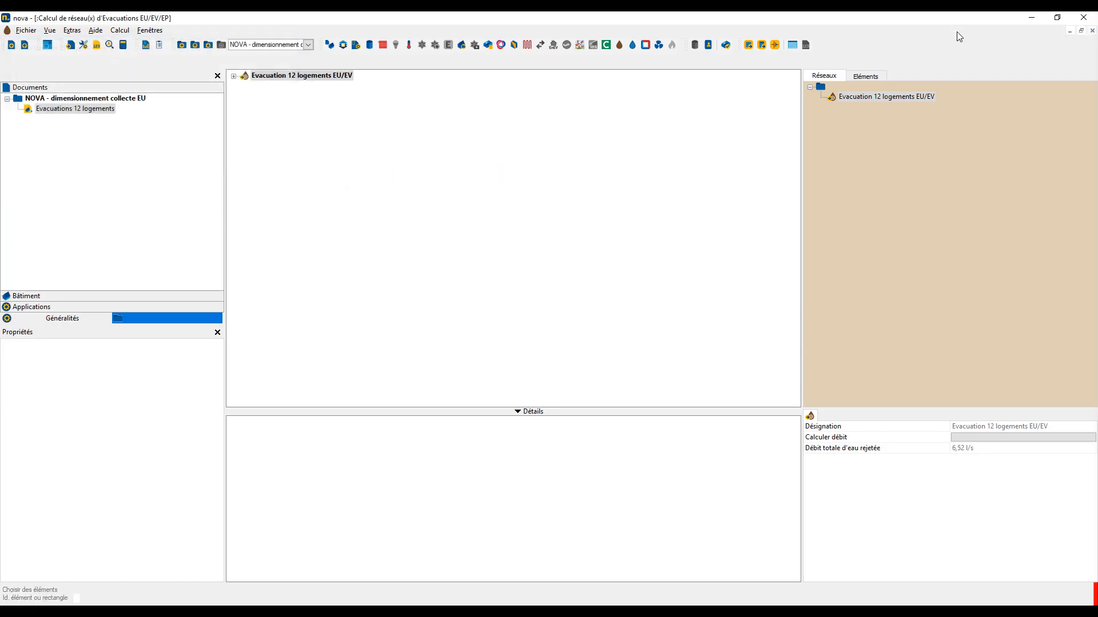
left_click(1092, 32)
Step: Select the collector section below the second laundry area and examine its properties and the flow and DN label at the outlet
scroll(623, 411, "up", 3)
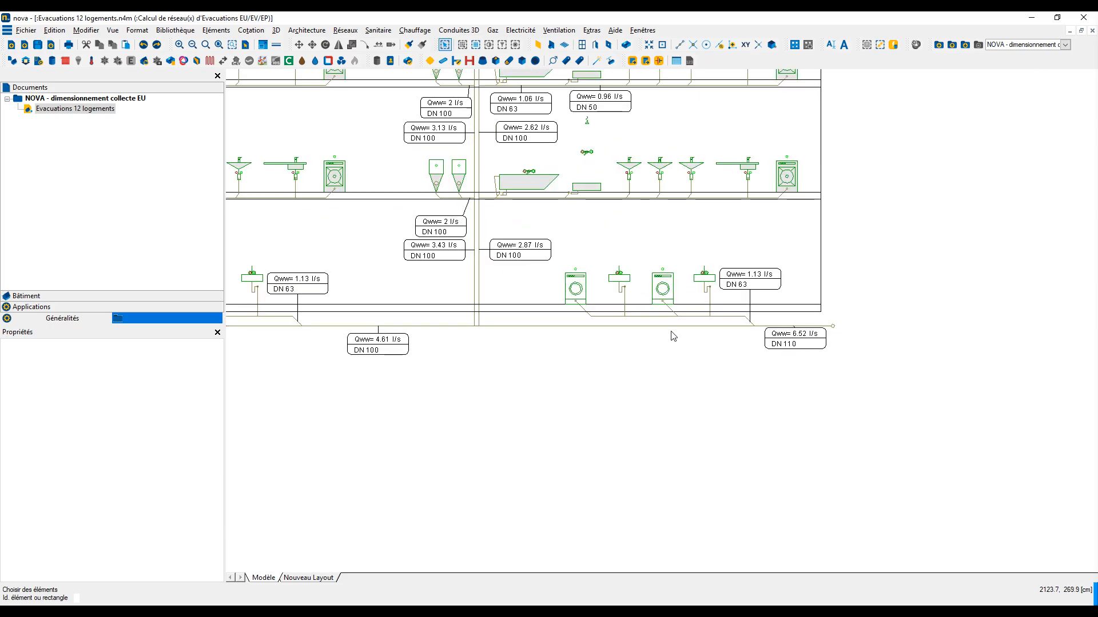
scroll(673, 336, "up", 3)
left_click(689, 327)
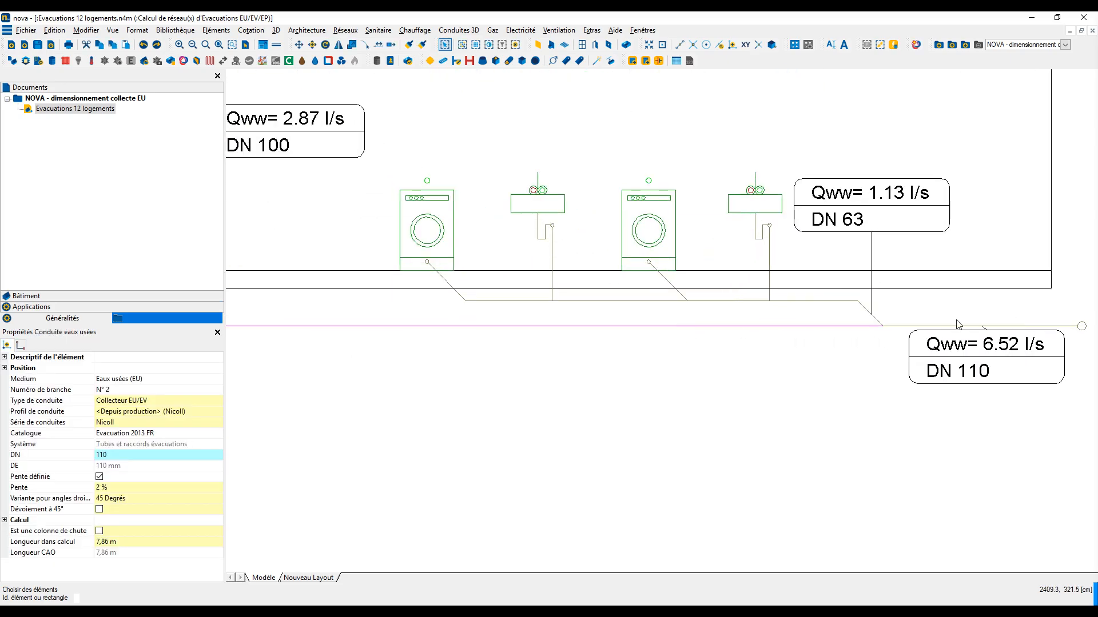
middle_click_drag(1012, 349, 787, 346)
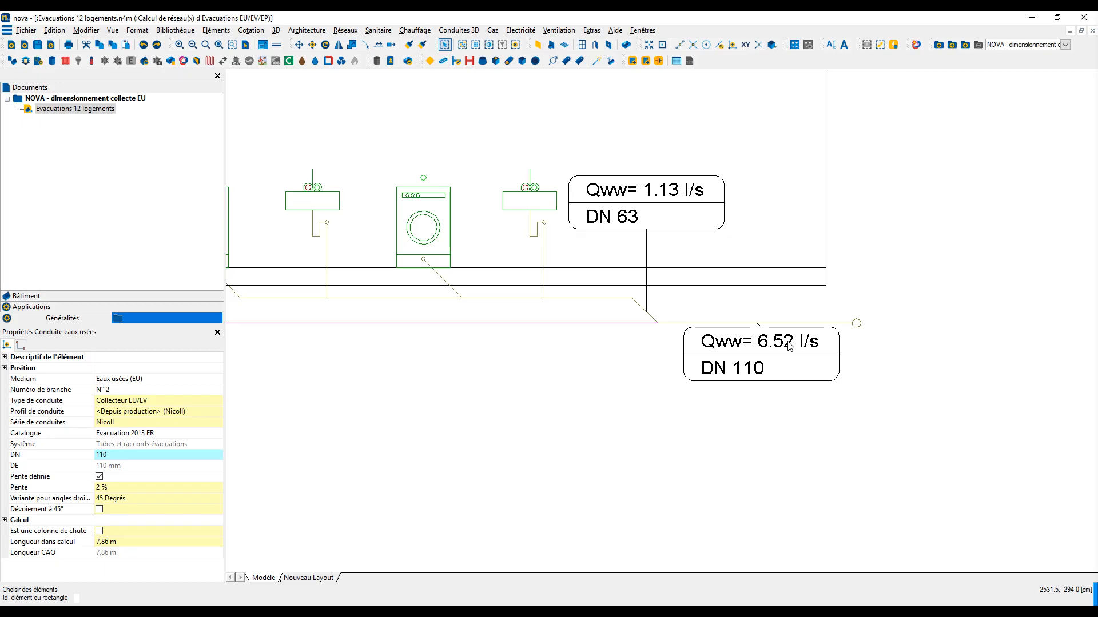
scroll(789, 346, "down", 6)
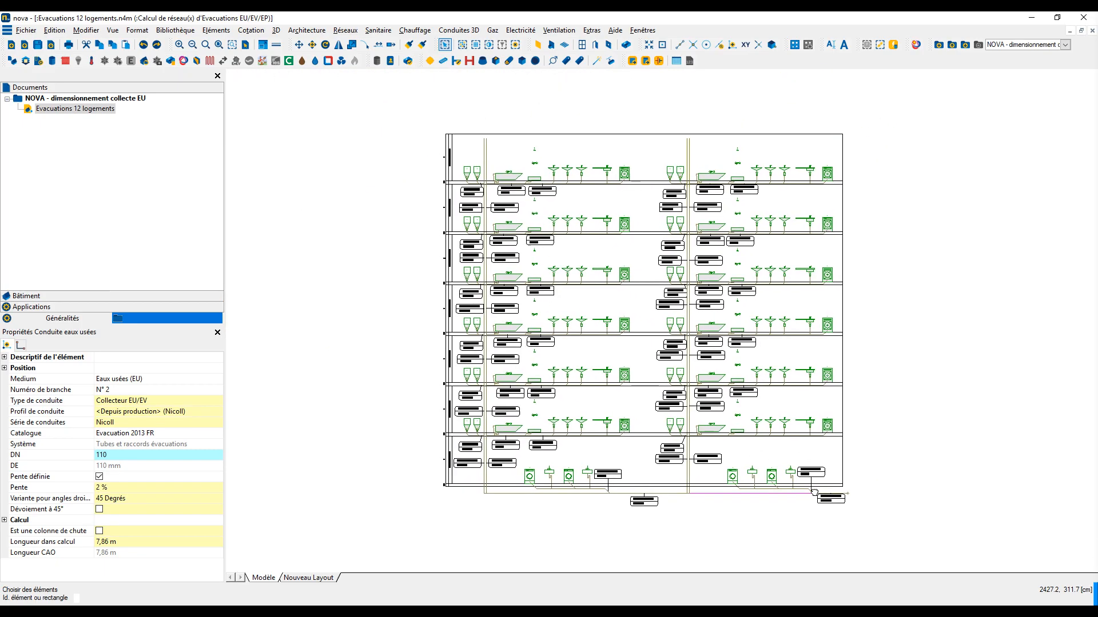
scroll(845, 493, "up", 1)
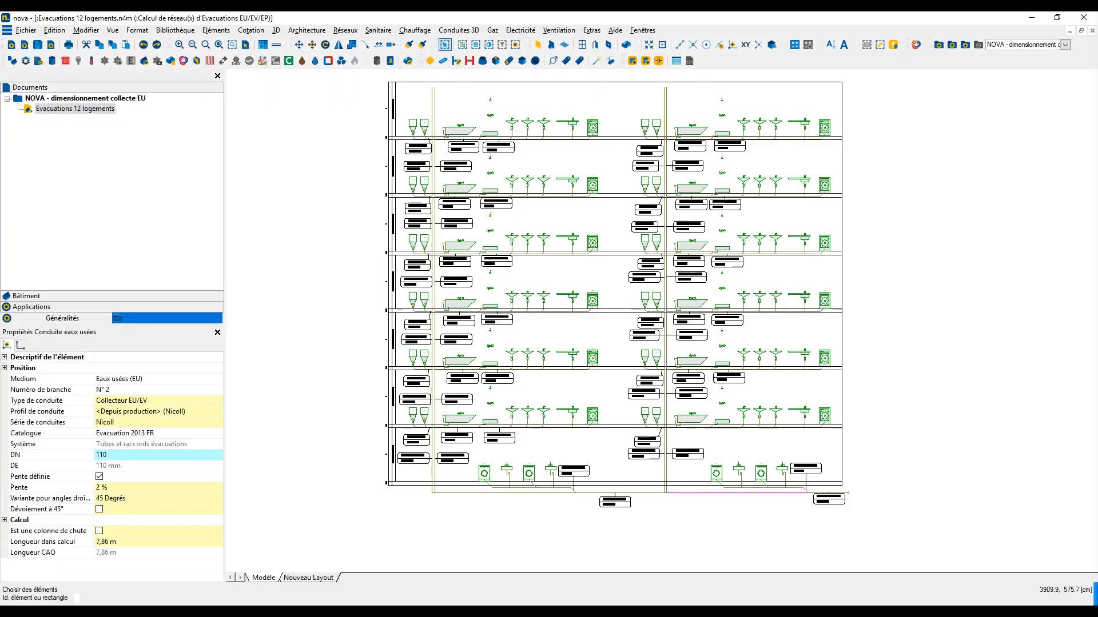